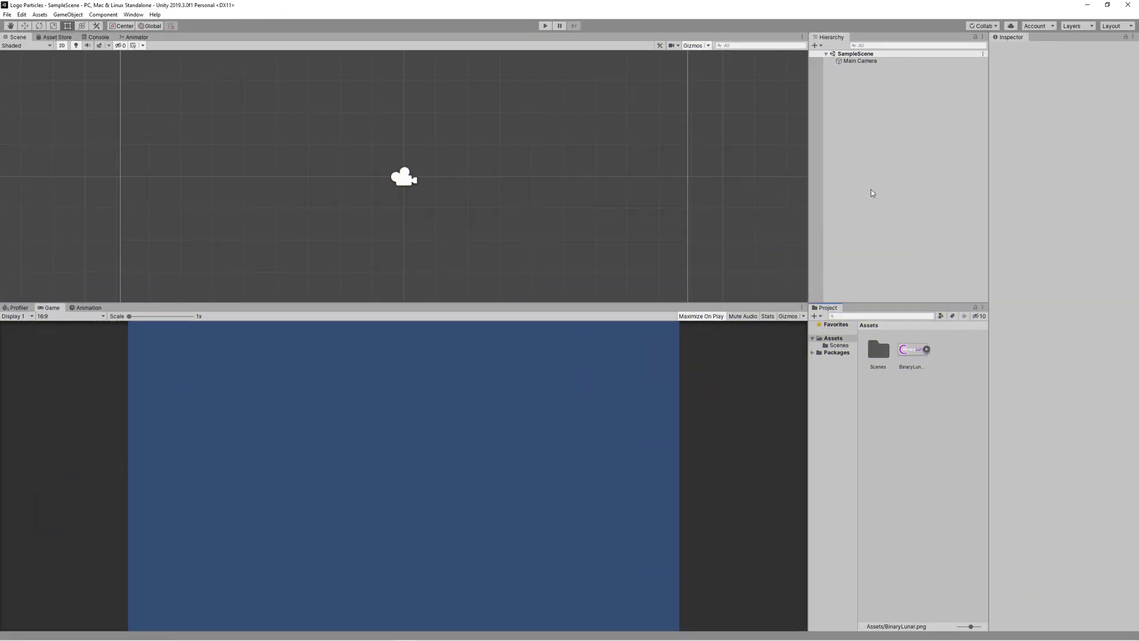
Place the BinaryLunar logo image in the scene as a sprite object
left_click(859, 61)
left_click_drag(914, 350, 892, 238)
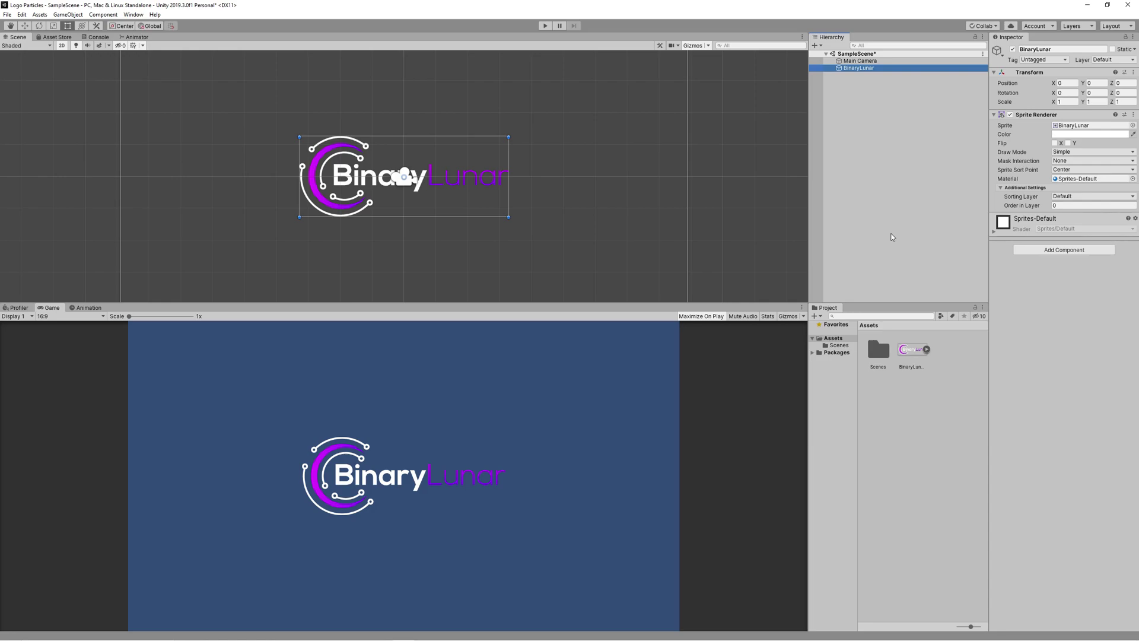
Change the Main Camera's background colour to black (000000) and enlarge the Game view slightly
left_click(859, 61)
left_click(1091, 134)
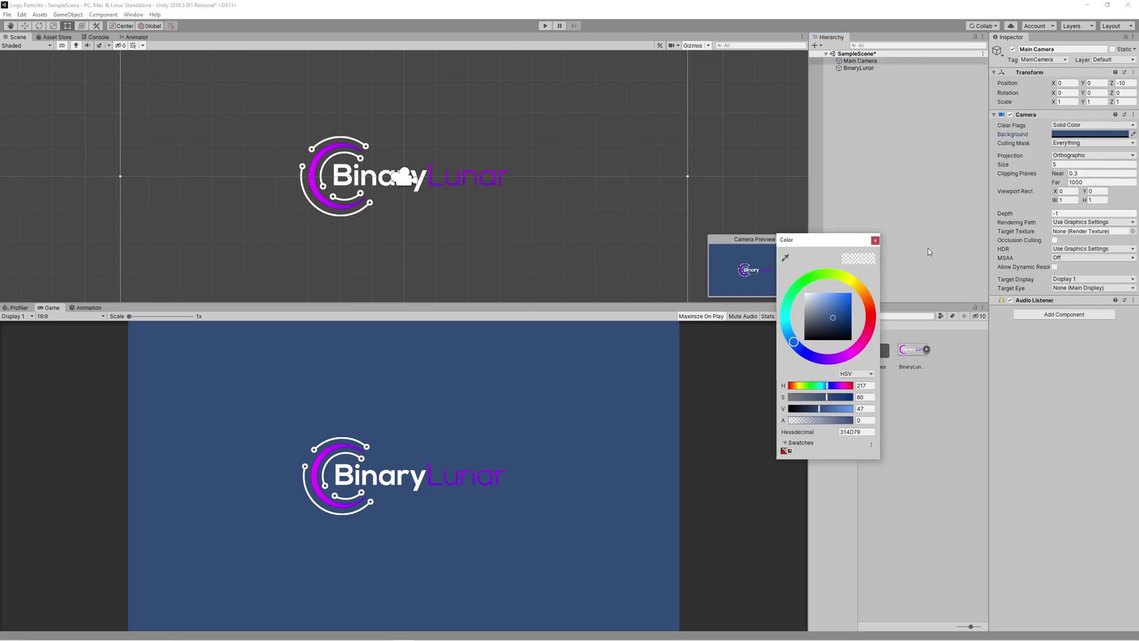
left_click_drag(833, 317, 810, 343)
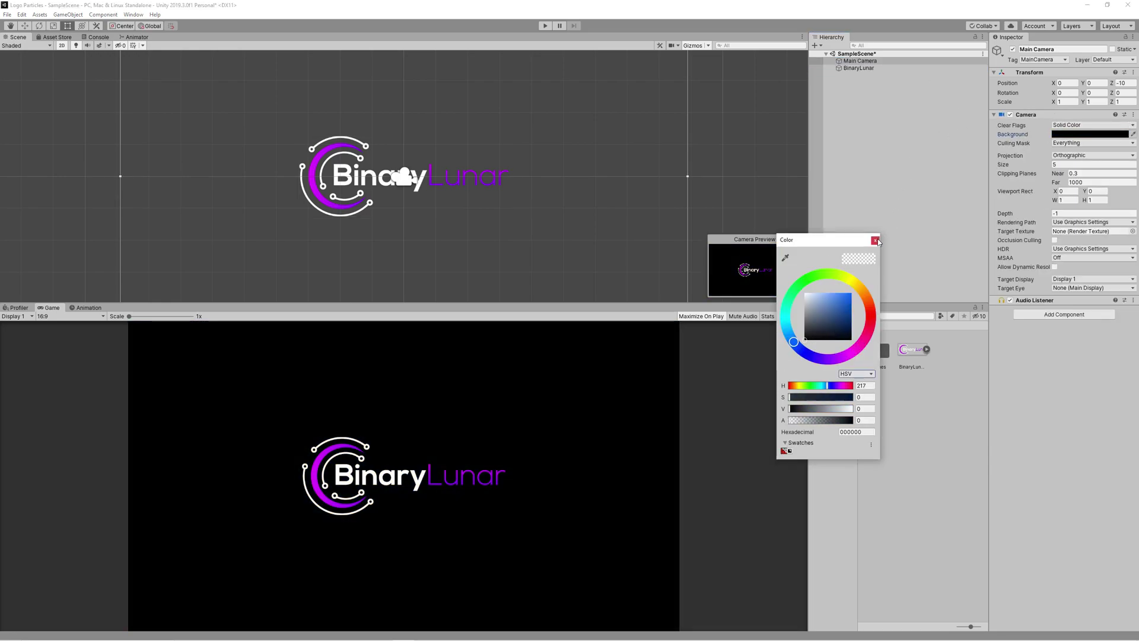
left_click(875, 240)
left_click_drag(501, 305, 501, 297)
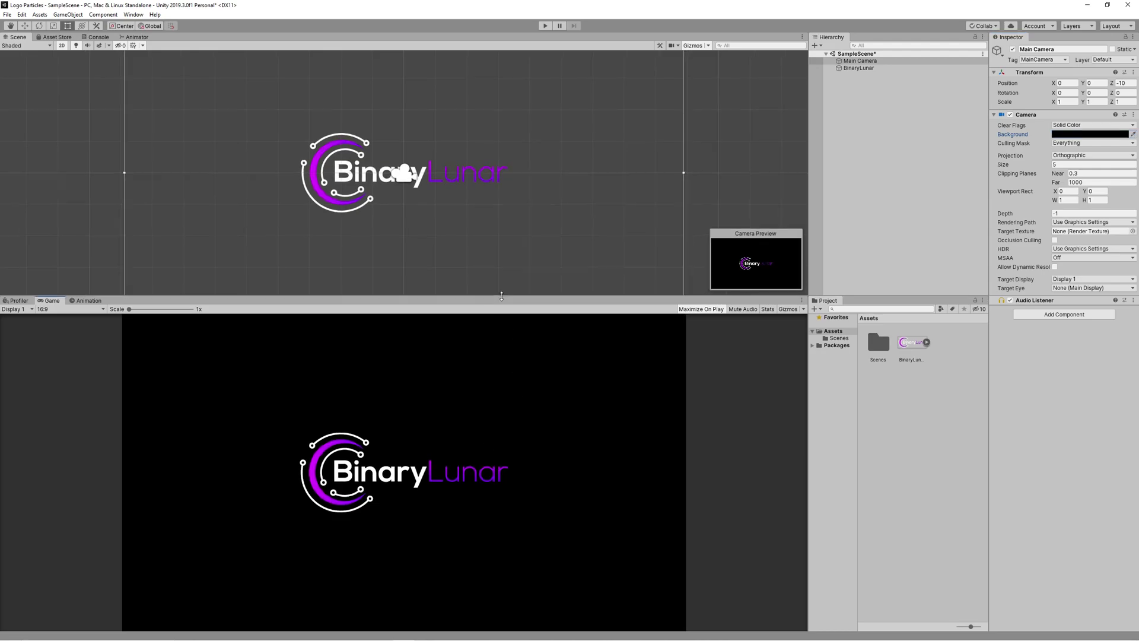
Add a Particle System as a child of the BinaryLunar object
right_click(868, 68)
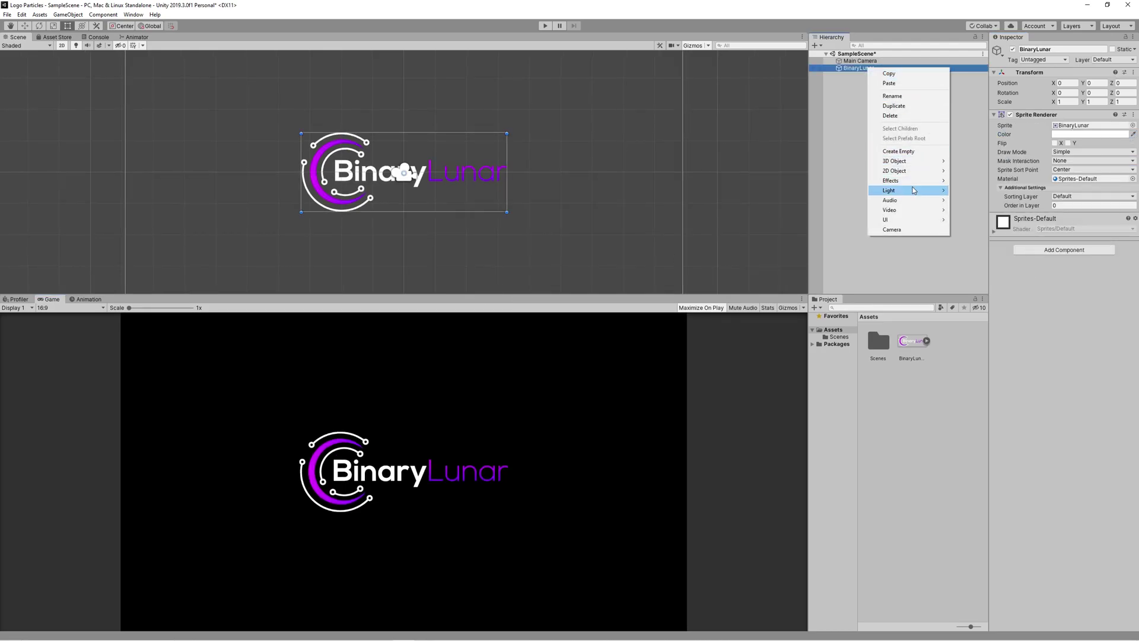
mouse_move(917, 181)
left_click(985, 184)
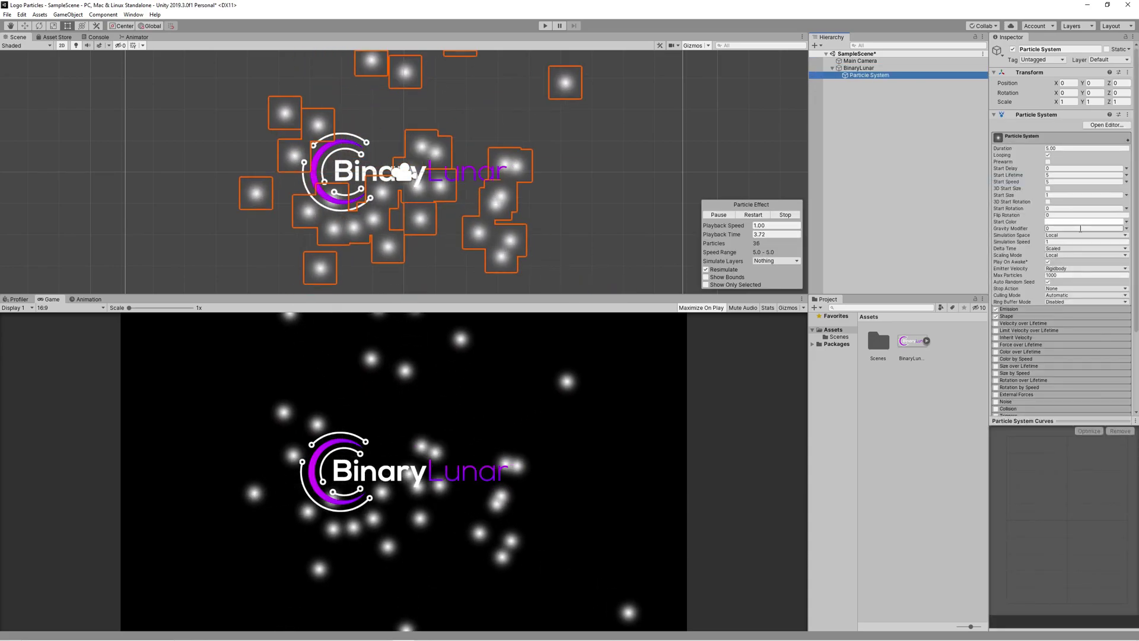
Set the particle system's emitter shape to Sprite, with BinaryLunar assigned as both its sprite and its texture
scroll(1081, 231, "down", 3)
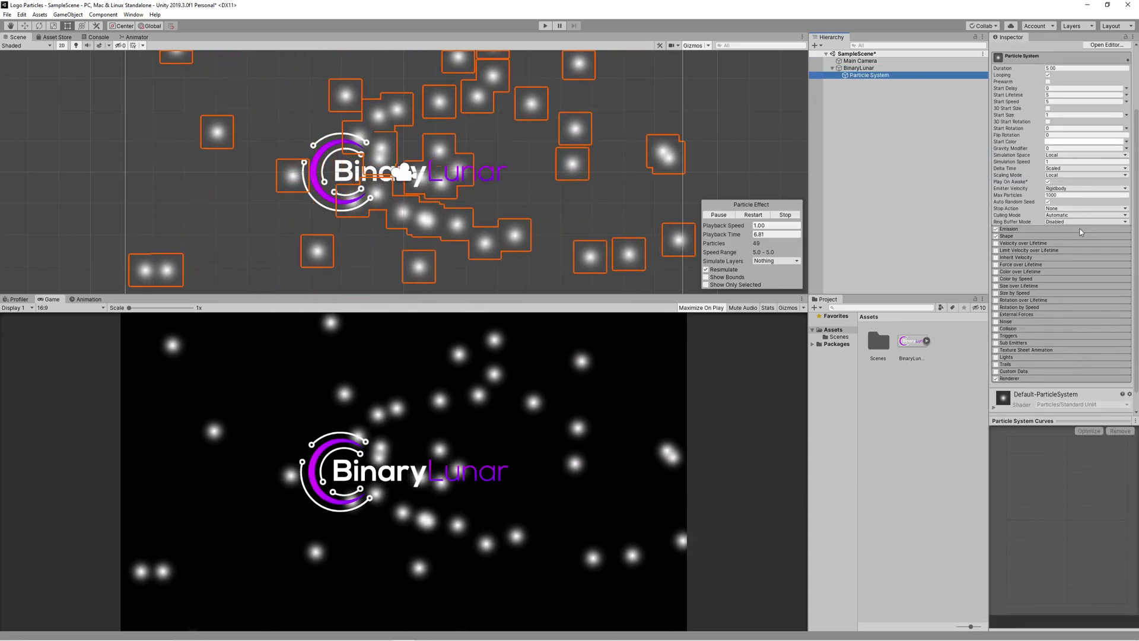
left_click(1024, 237)
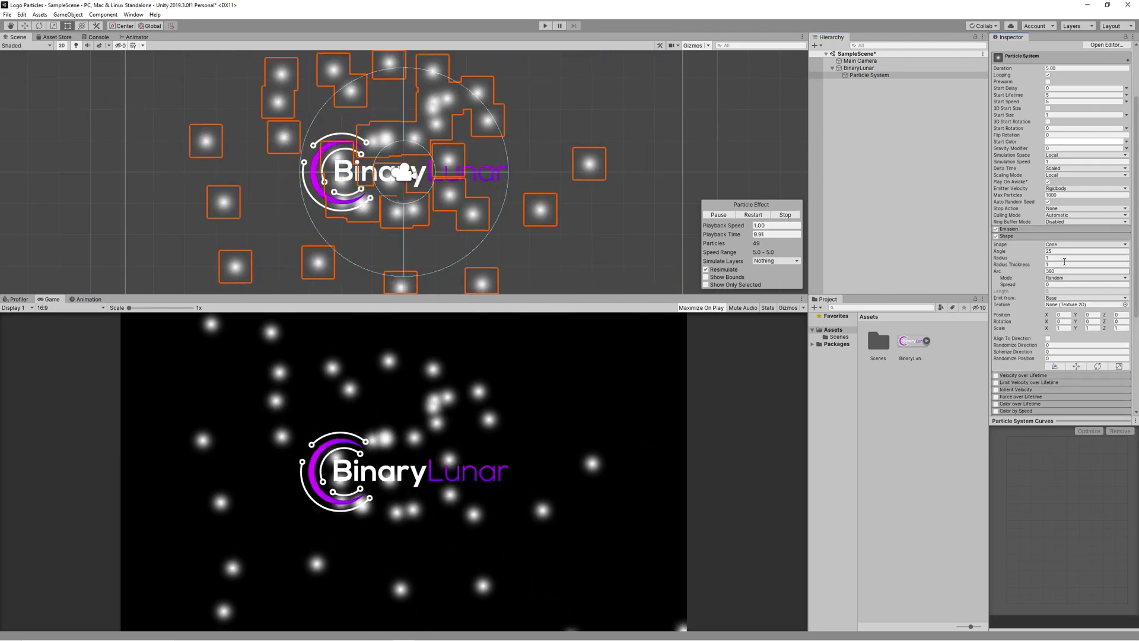
left_click(1065, 245)
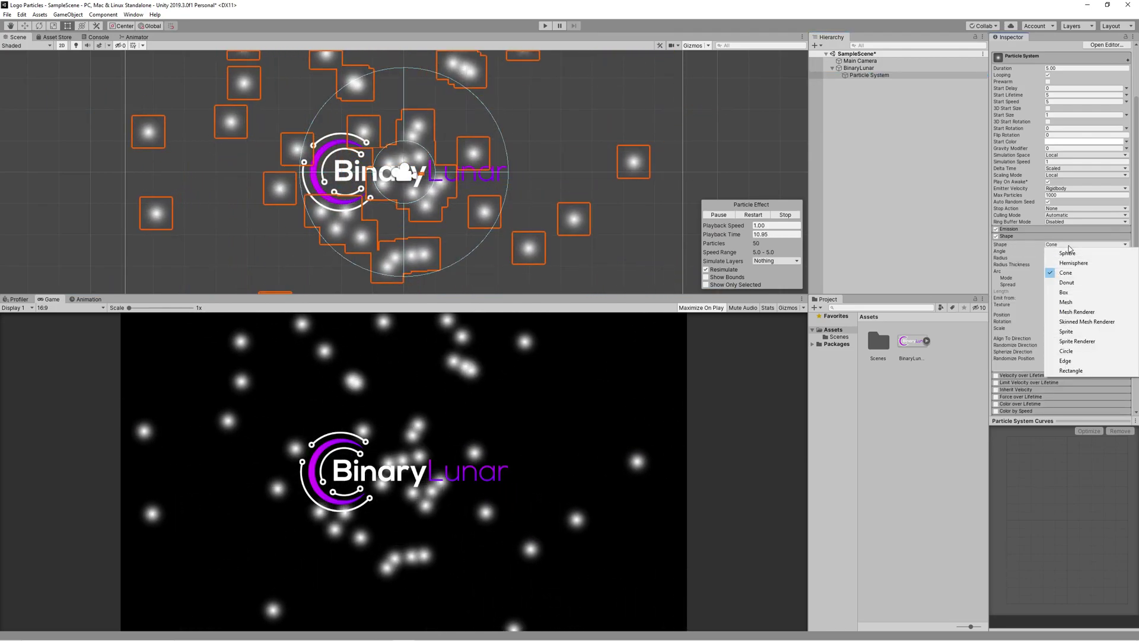
left_click(1071, 332)
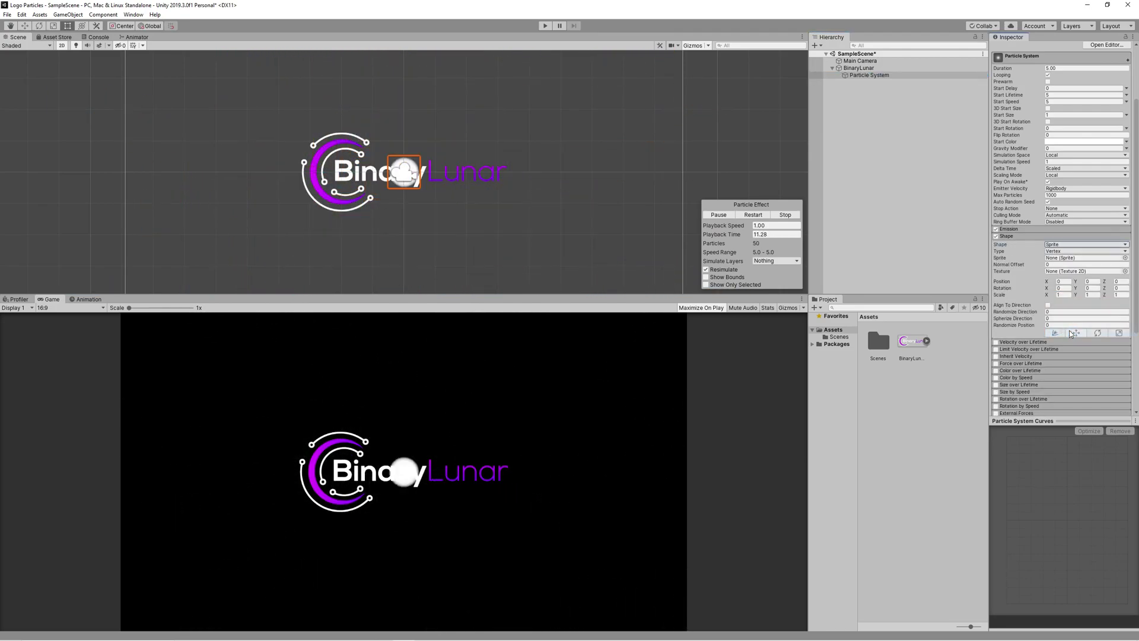
left_click(1125, 258)
double_click(366, 125)
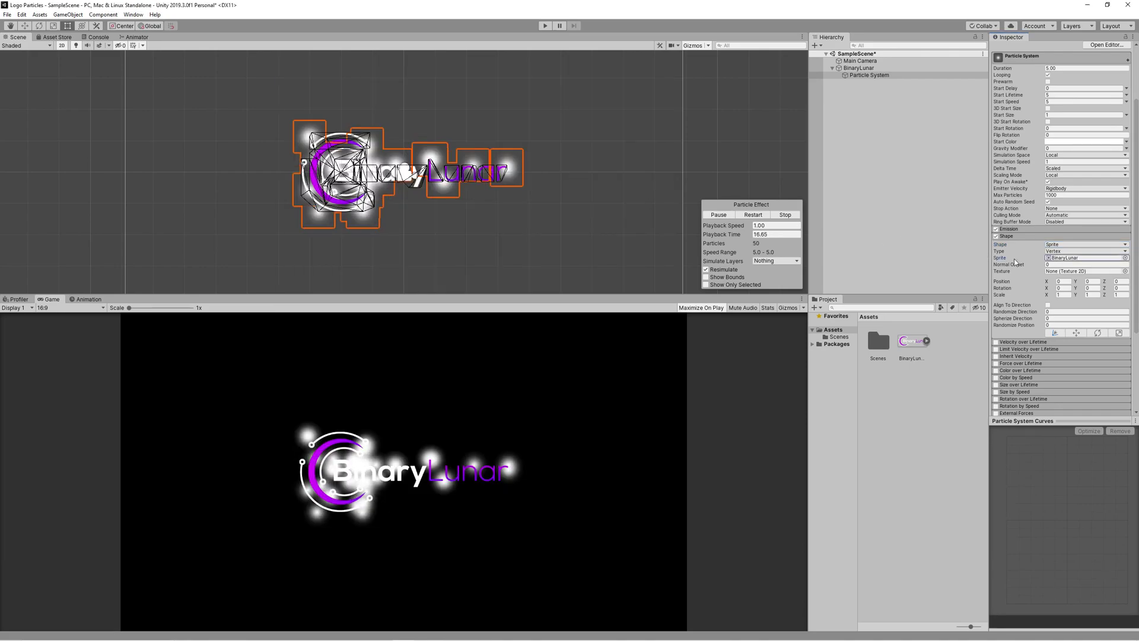
left_click(1125, 271)
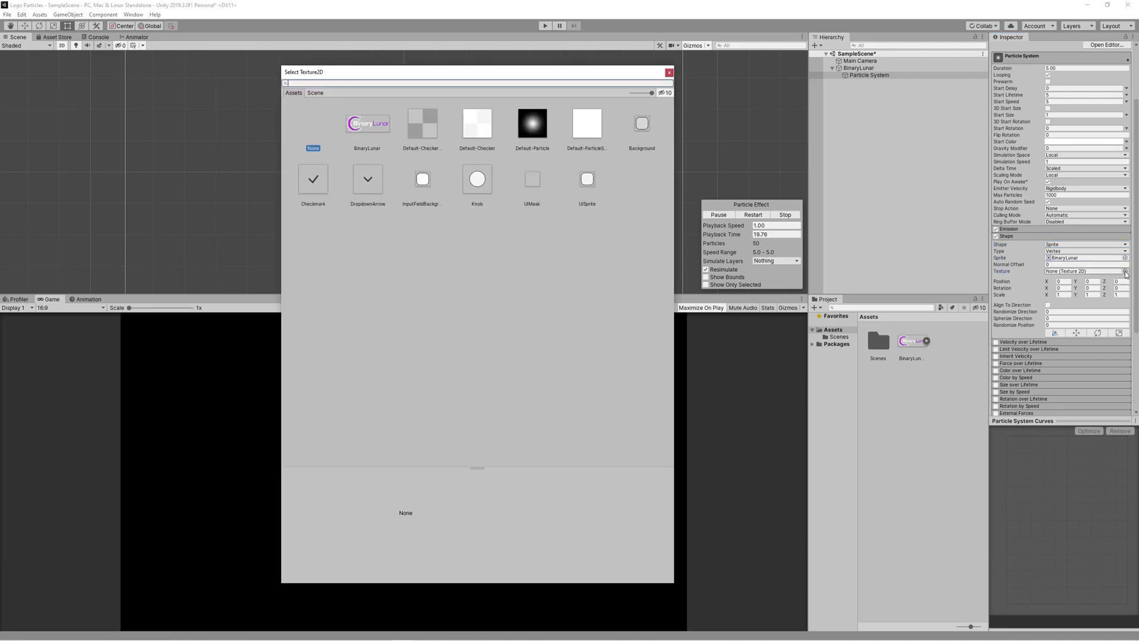
double_click(367, 124)
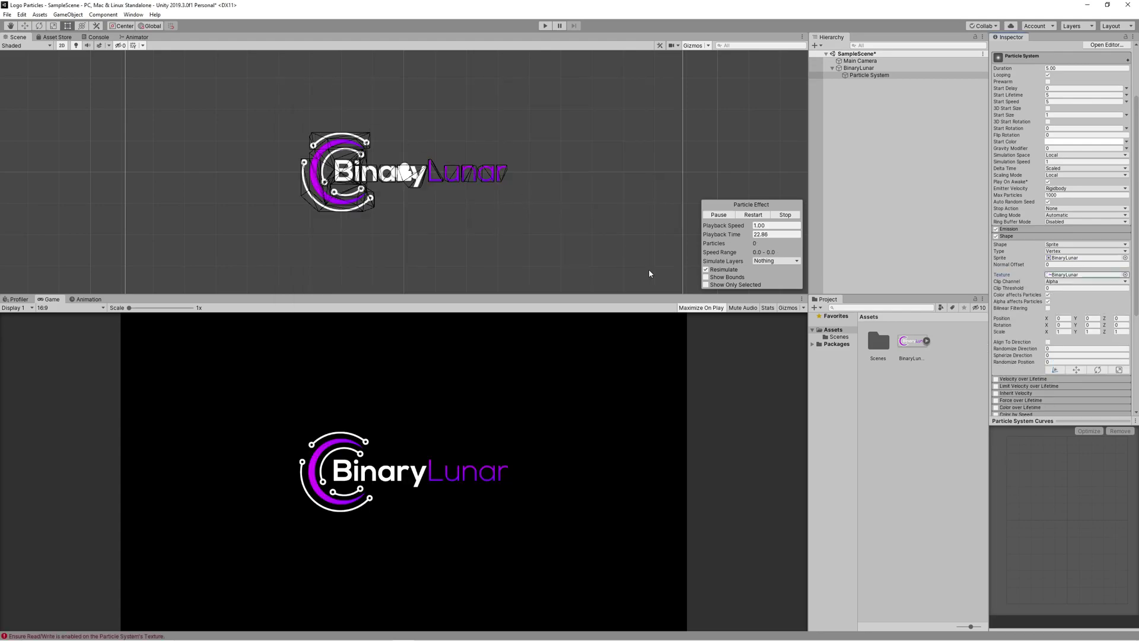
Trace the texture error to the BinaryLunar image, enable and apply Read/Write in its import settings, and clear the error log
left_click(99, 37)
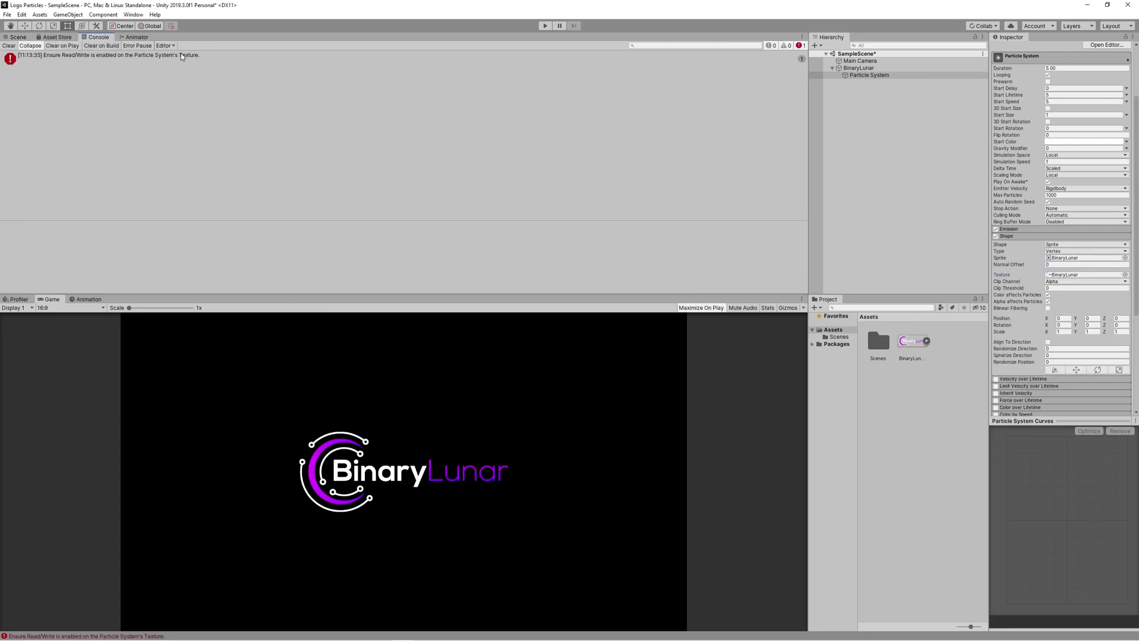
left_click(182, 57)
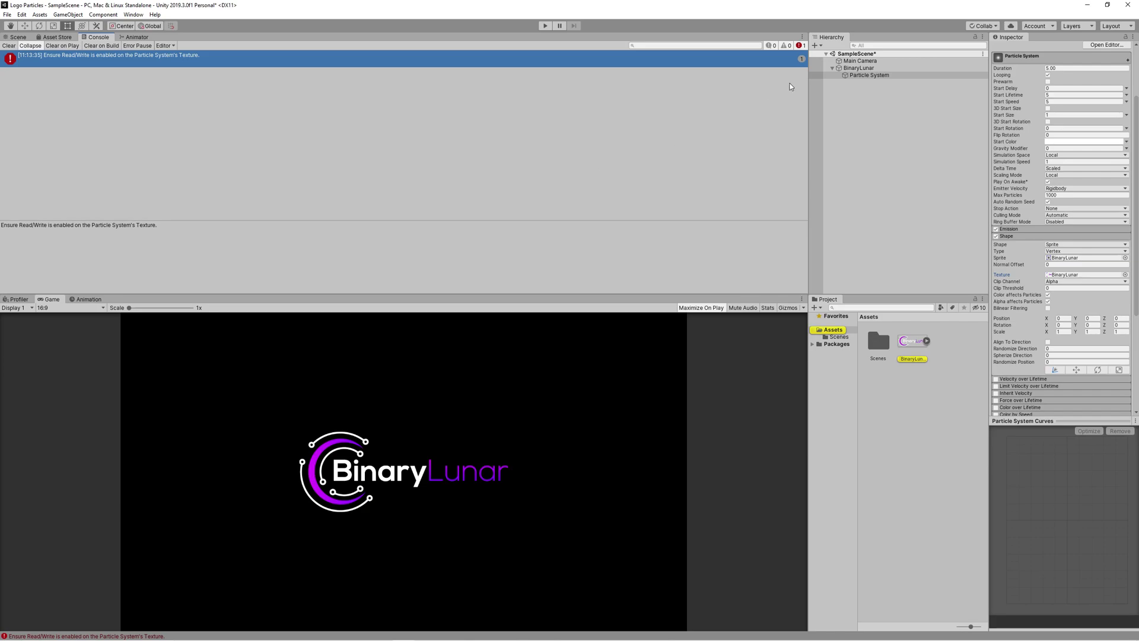
left_click(912, 342)
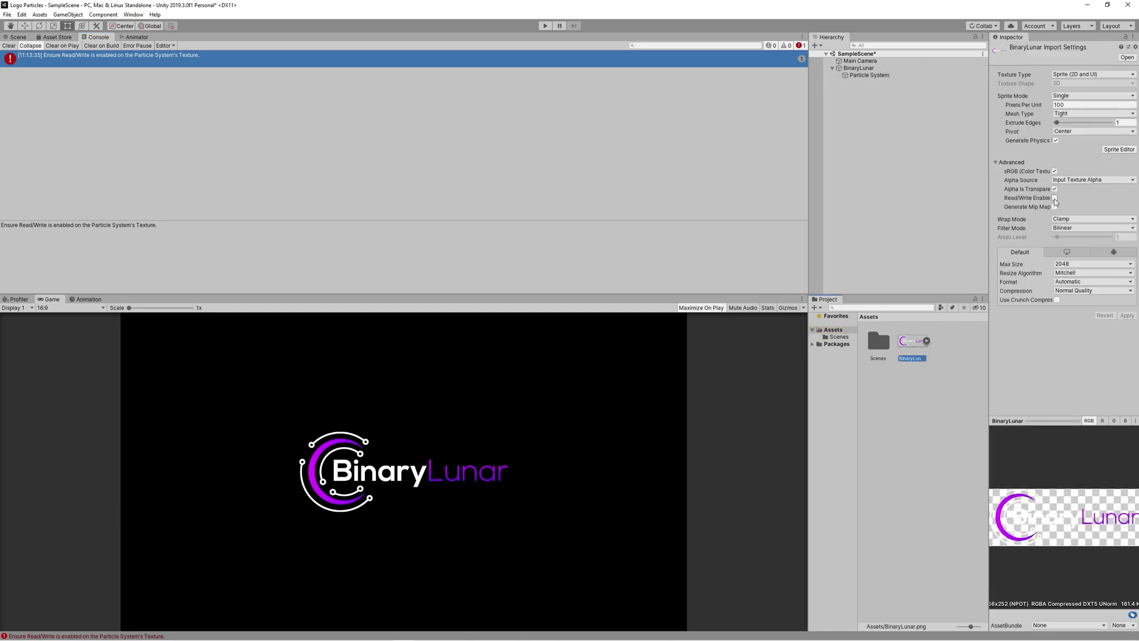
left_click_drag(989, 208, 939, 210)
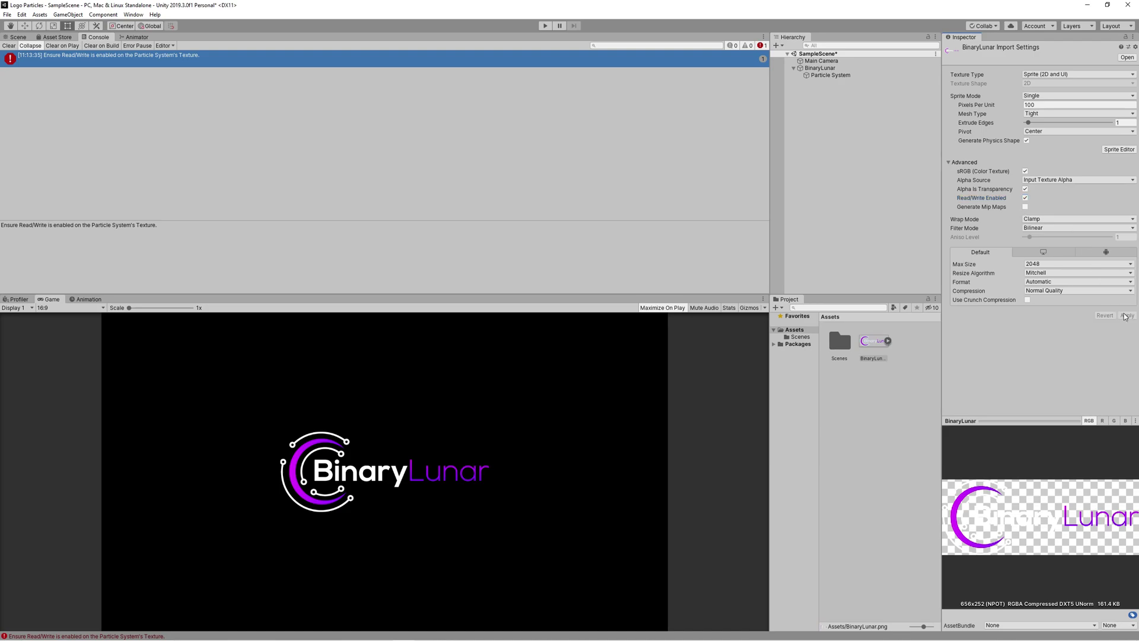
left_click(9, 45)
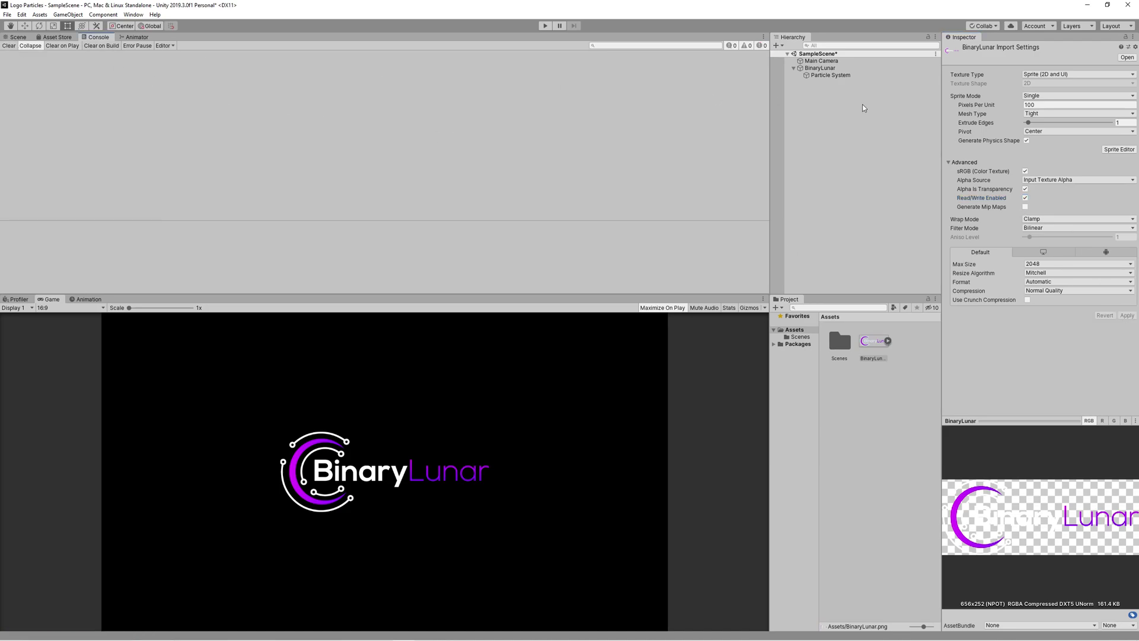
Set the Particle System's emission Rate over Time to 0 and add a burst with a count of 1000 and 5 cycles
left_click(830, 75)
left_click(820, 67)
left_click(831, 75)
left_click(18, 37)
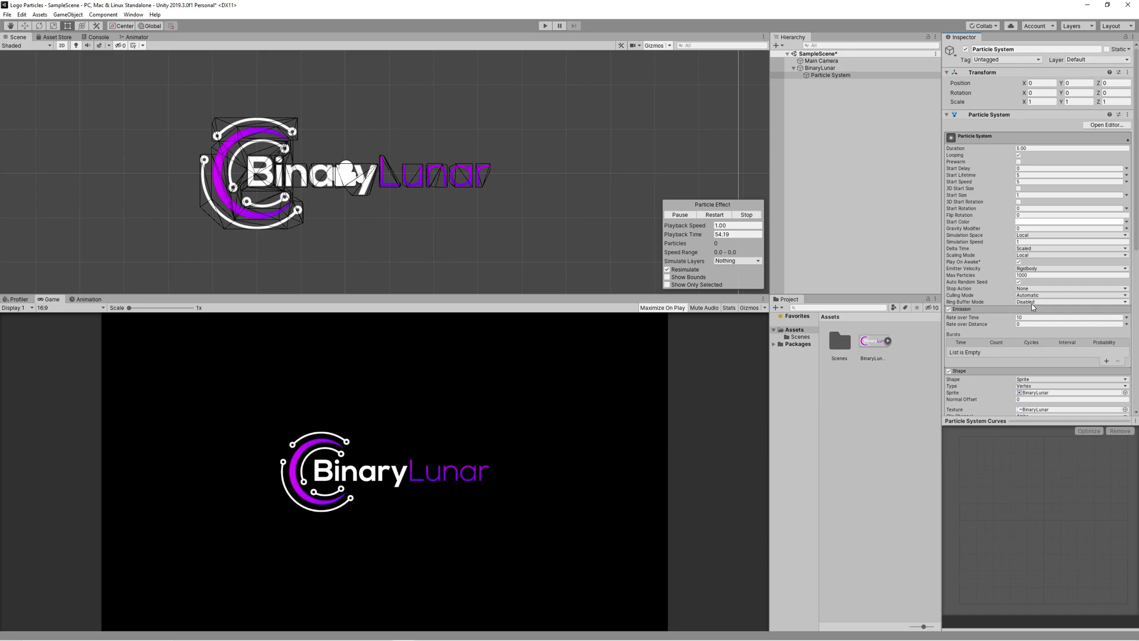
left_click(1024, 318)
left_click(1106, 362)
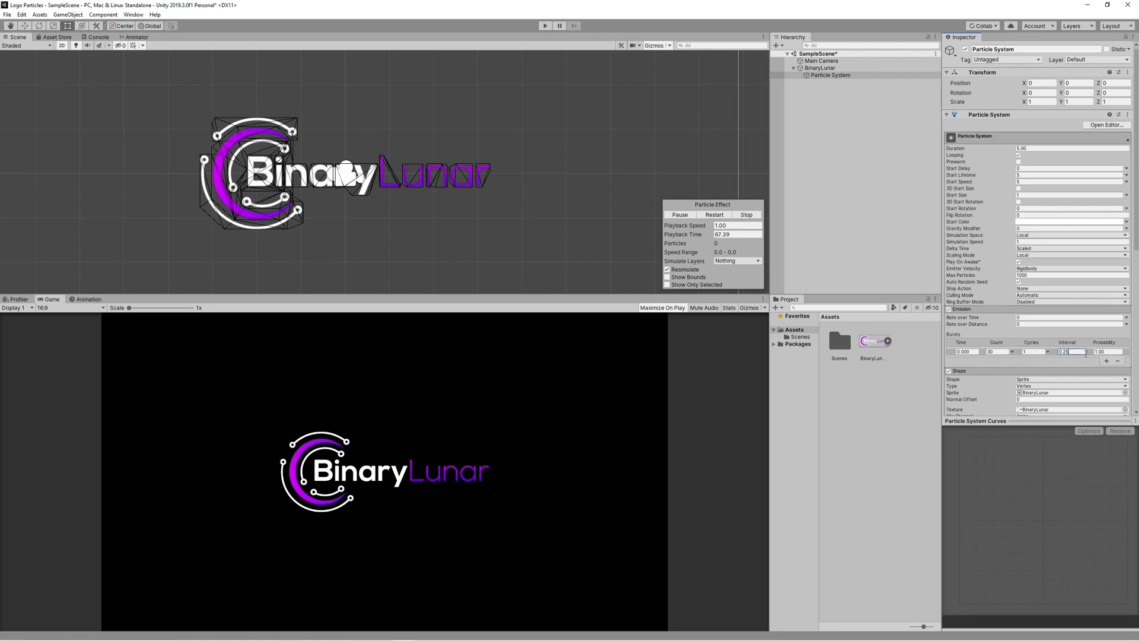
type("5")
left_click(999, 351)
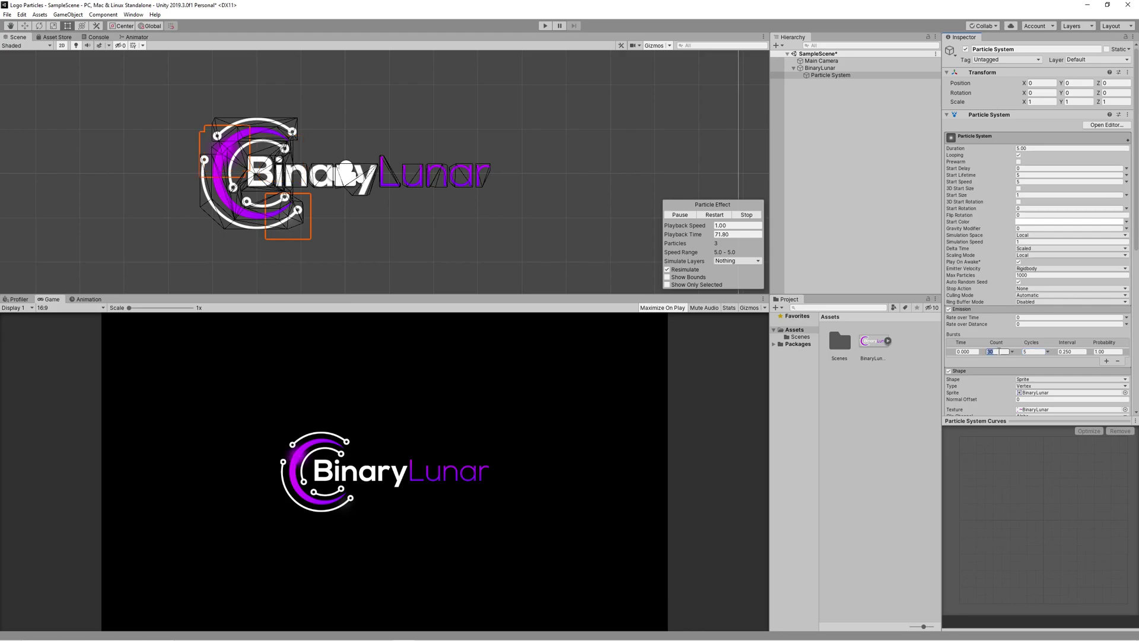
type("1000")
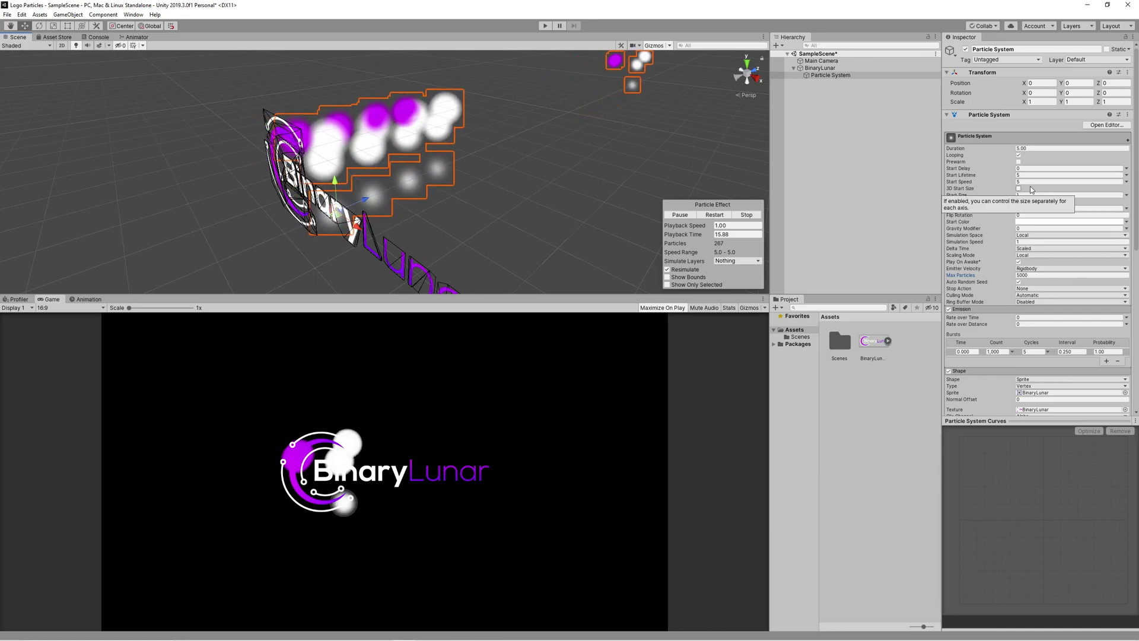
Set the particles' Start Speed to 0
left_click(1026, 181)
type("2")
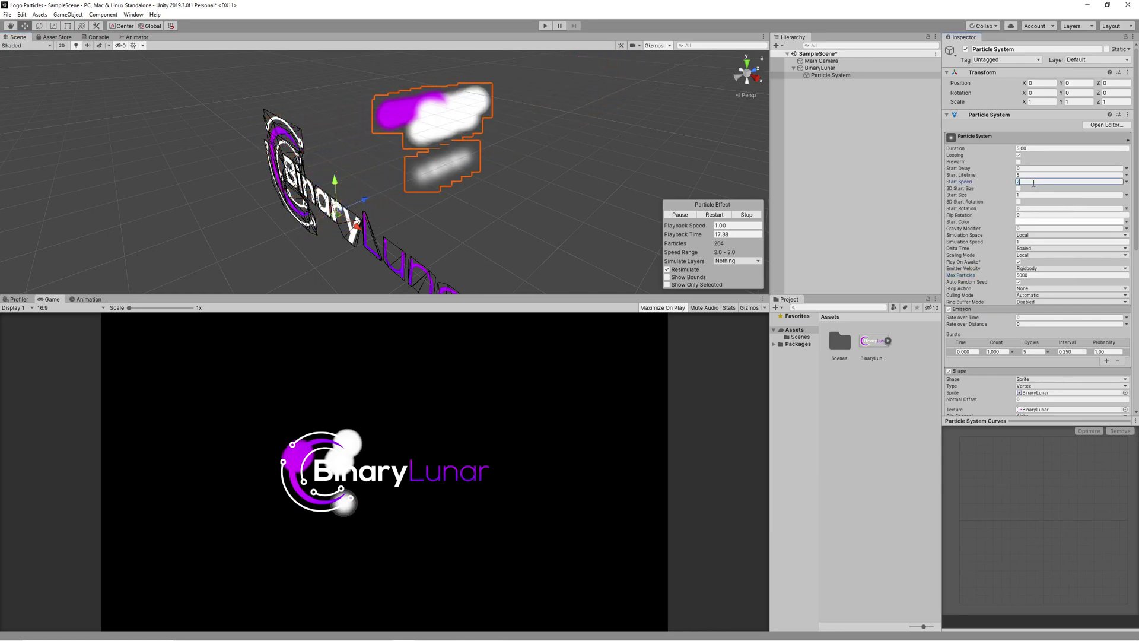
key("BackSpace")
type("0")
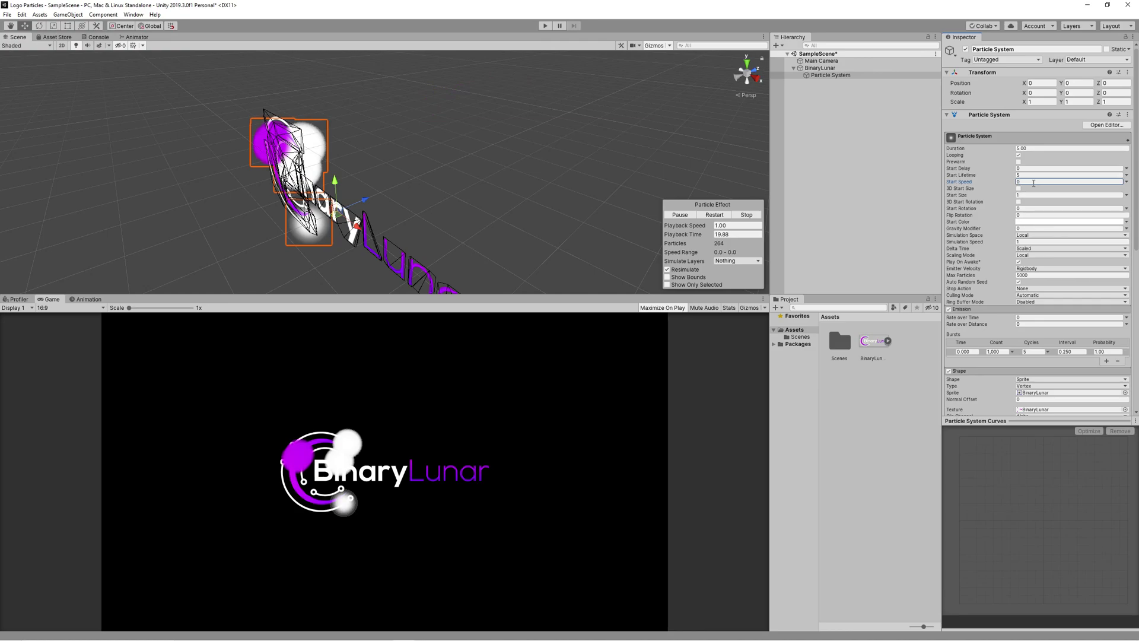
Enable Force over Lifetime as Random Between Two Constants, with the X force ranging from -0.5 to 0.5
scroll(961, 296, "down", 8)
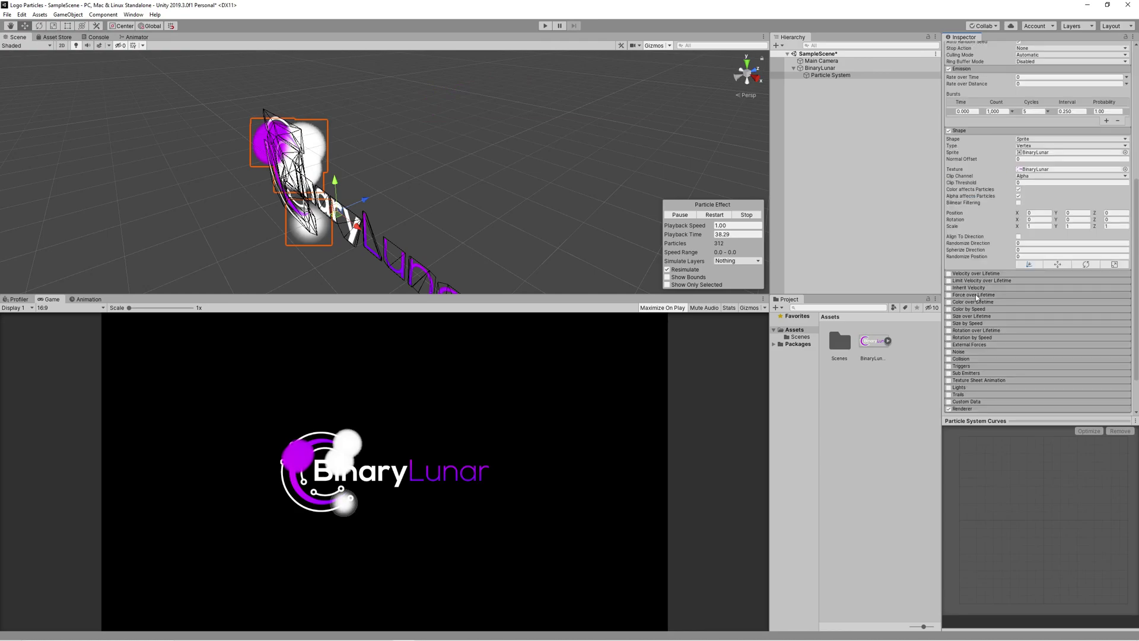
left_click(976, 296)
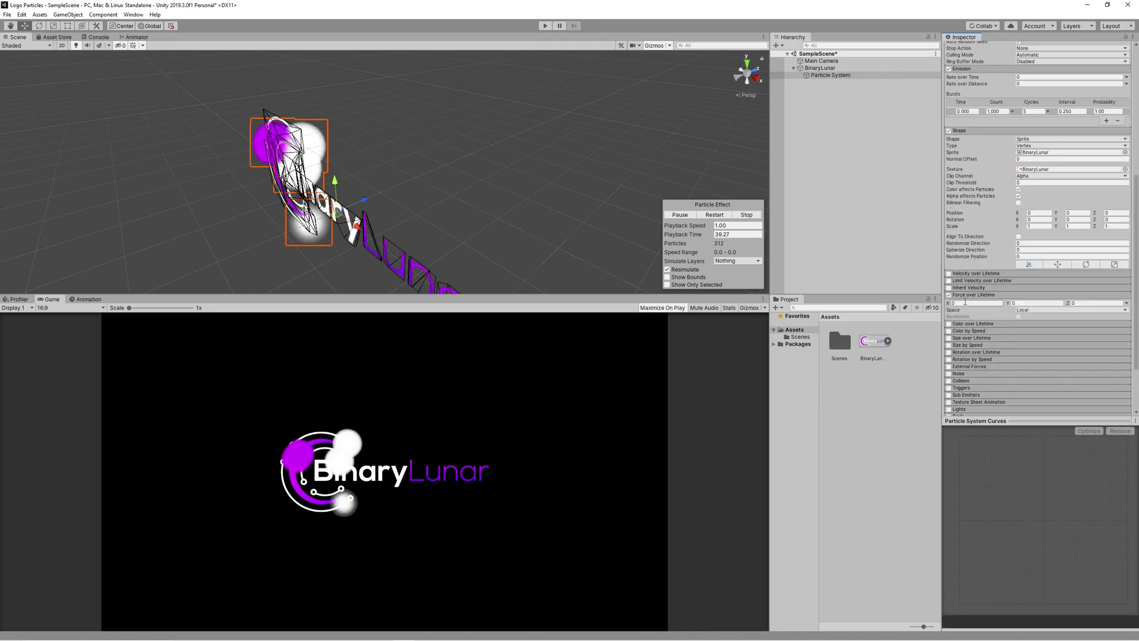
left_click(1127, 304)
left_click(1074, 331)
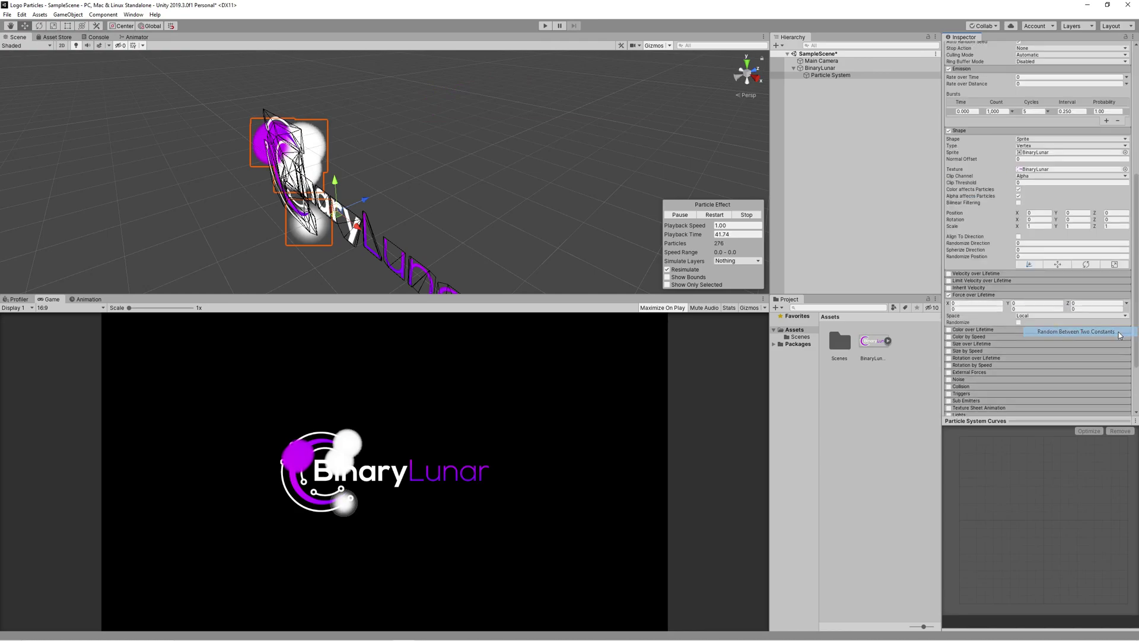
left_click(959, 305)
type("0.5")
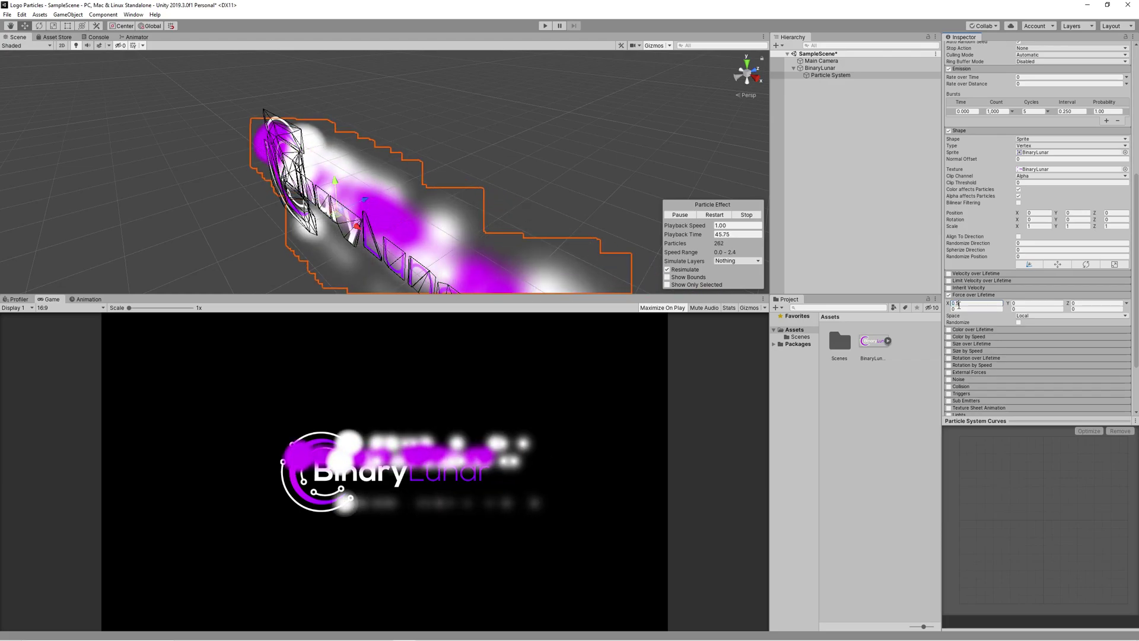
key("Home")
type("-")
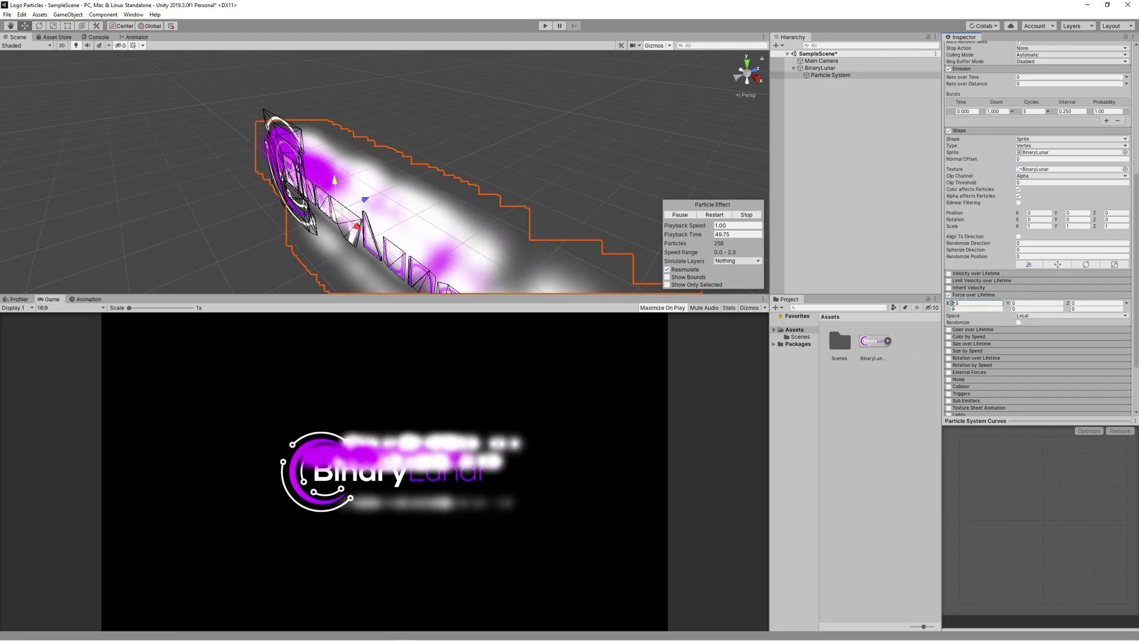
left_click(957, 308)
type("0.5")
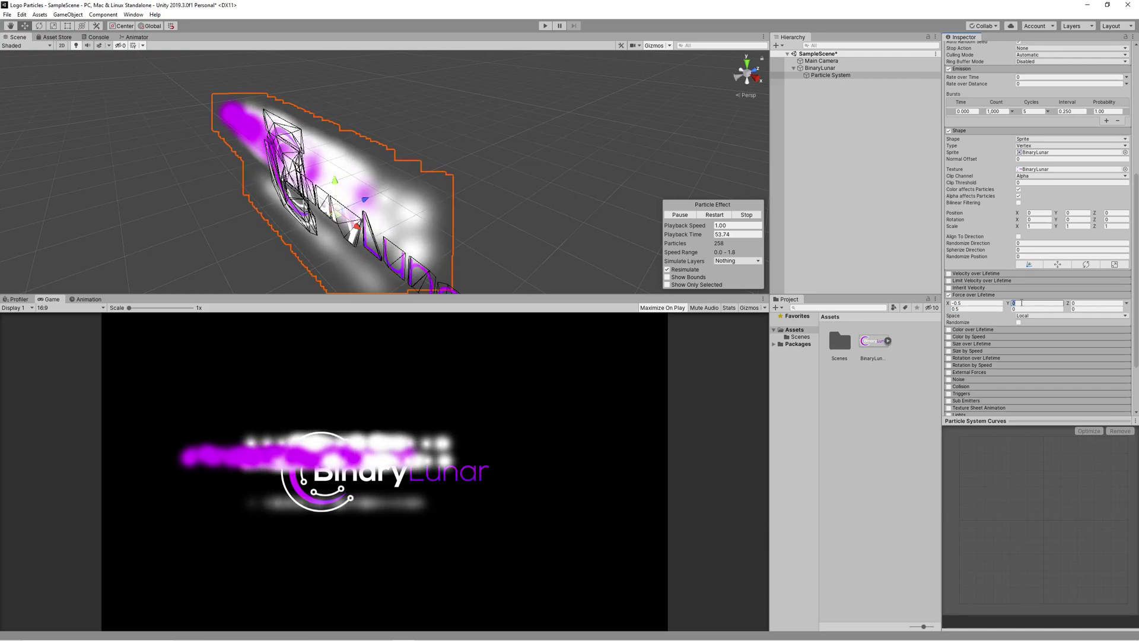
Set the Y range of Force over Lifetime from -0.5 to 0.5
left_click(1026, 303)
type("0.5")
left_click(1023, 309)
left_click(1024, 303)
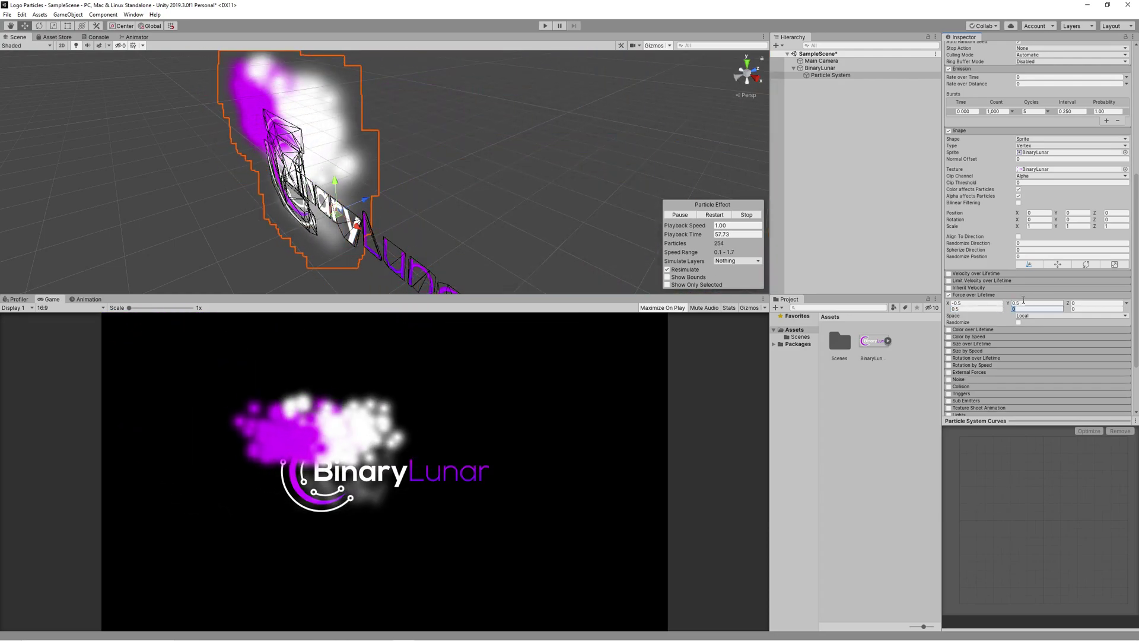
key("Home")
type("-")
left_click(1016, 308)
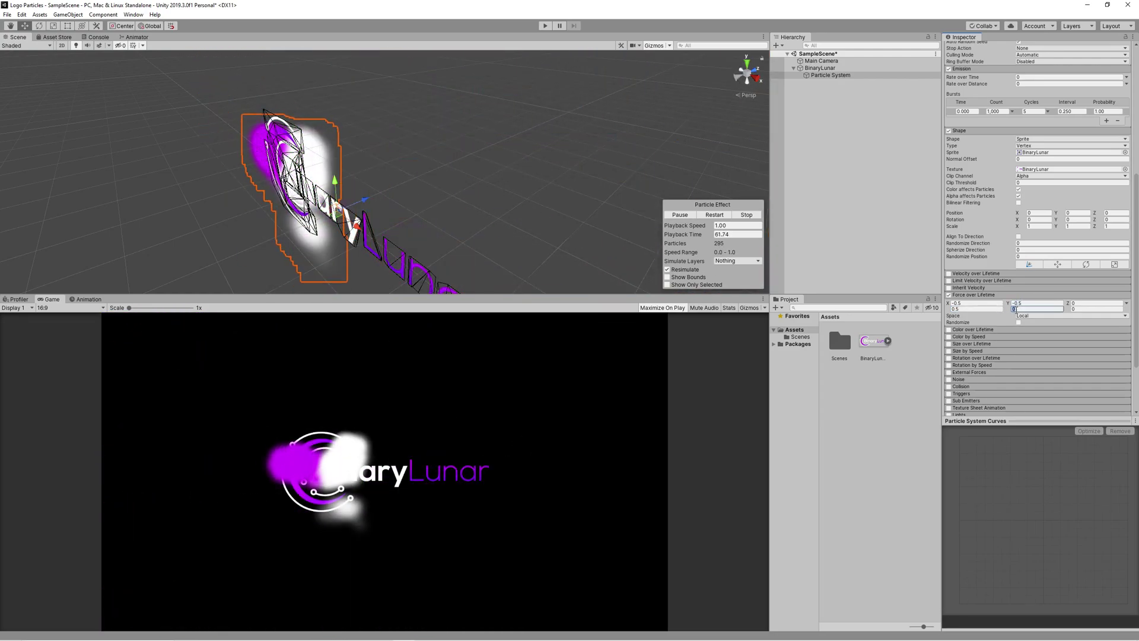
type("0.5")
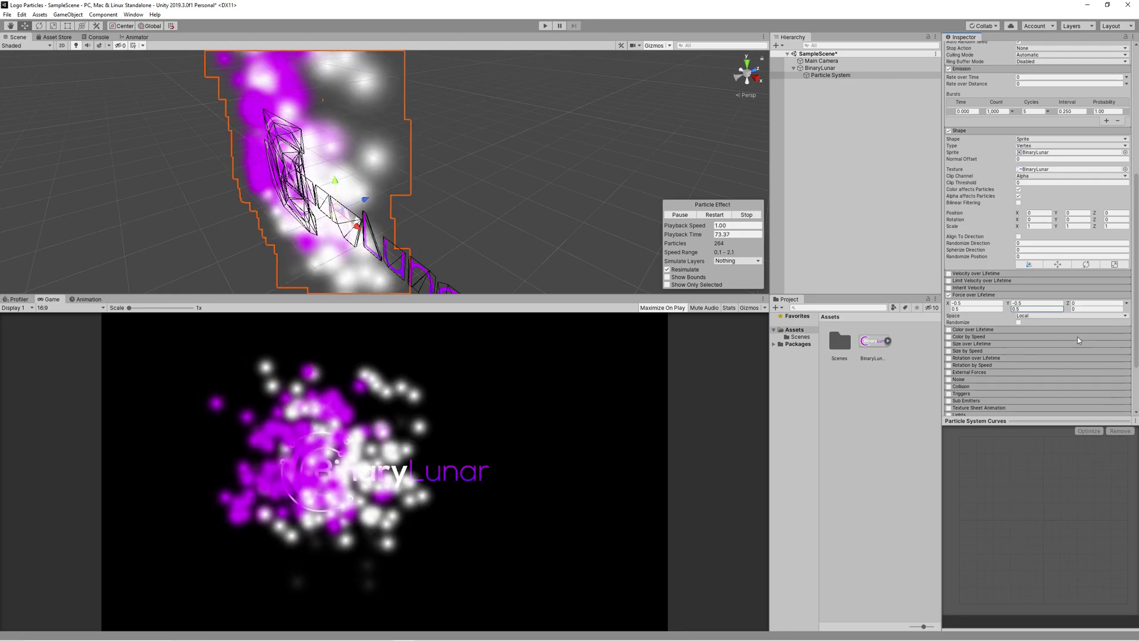
scroll(1071, 332, "down", 3)
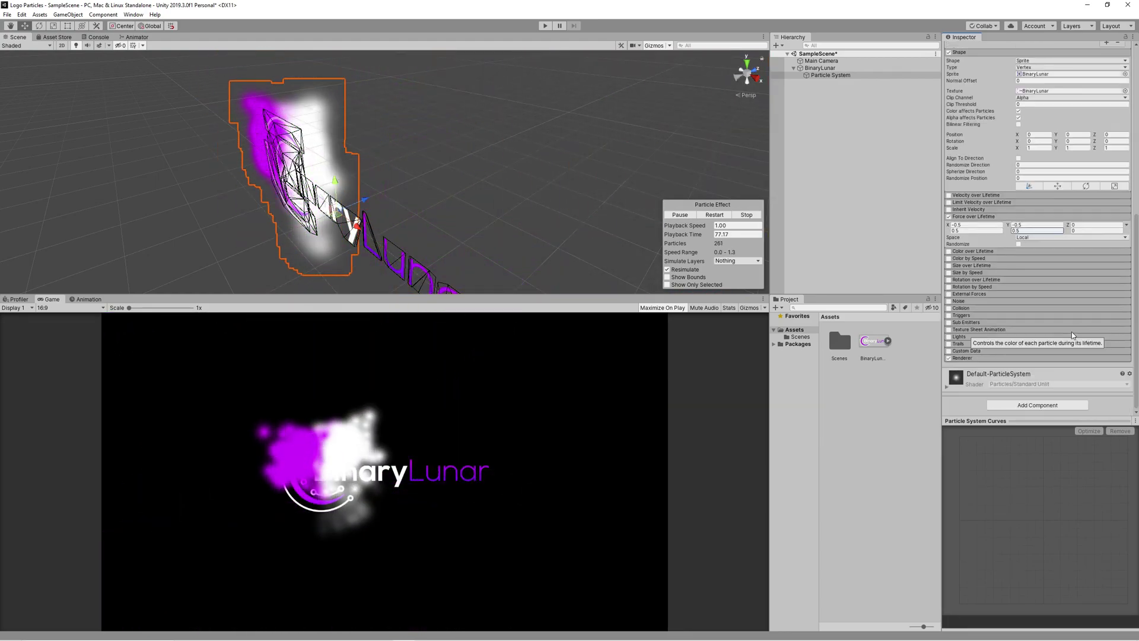
scroll(1070, 329, "up", 3)
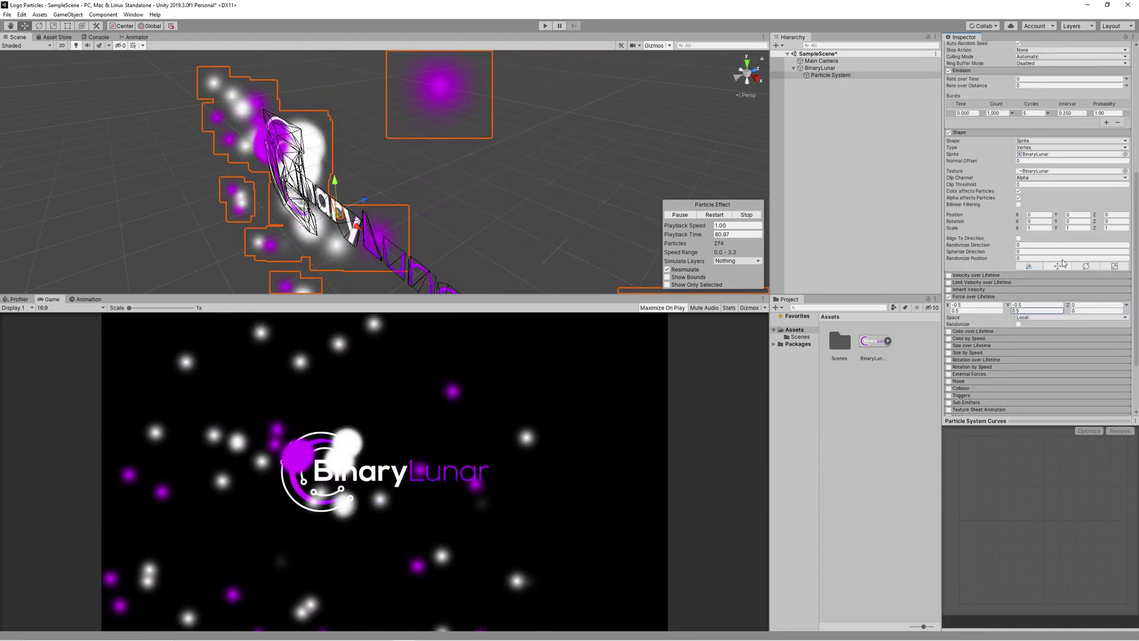
Set the particle emission shape's Type to Triangle
left_click(1030, 148)
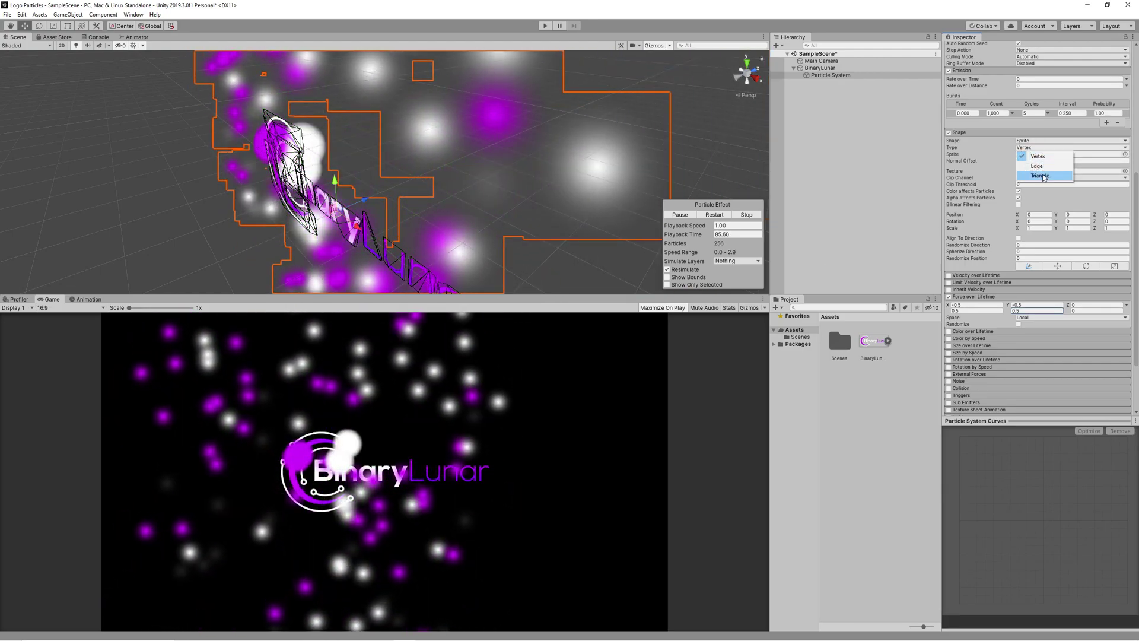
left_click(1040, 175)
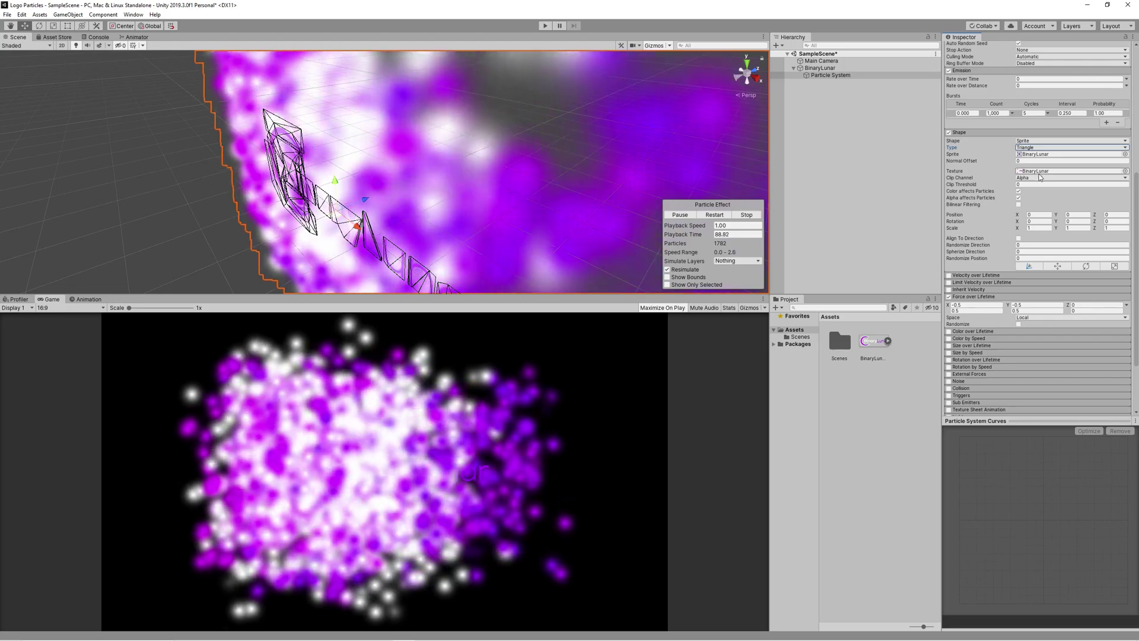
Make the particles' Start Size Random Between Two Constants, ranging from 0.05 to 0.1
scroll(1052, 213, "up", 10)
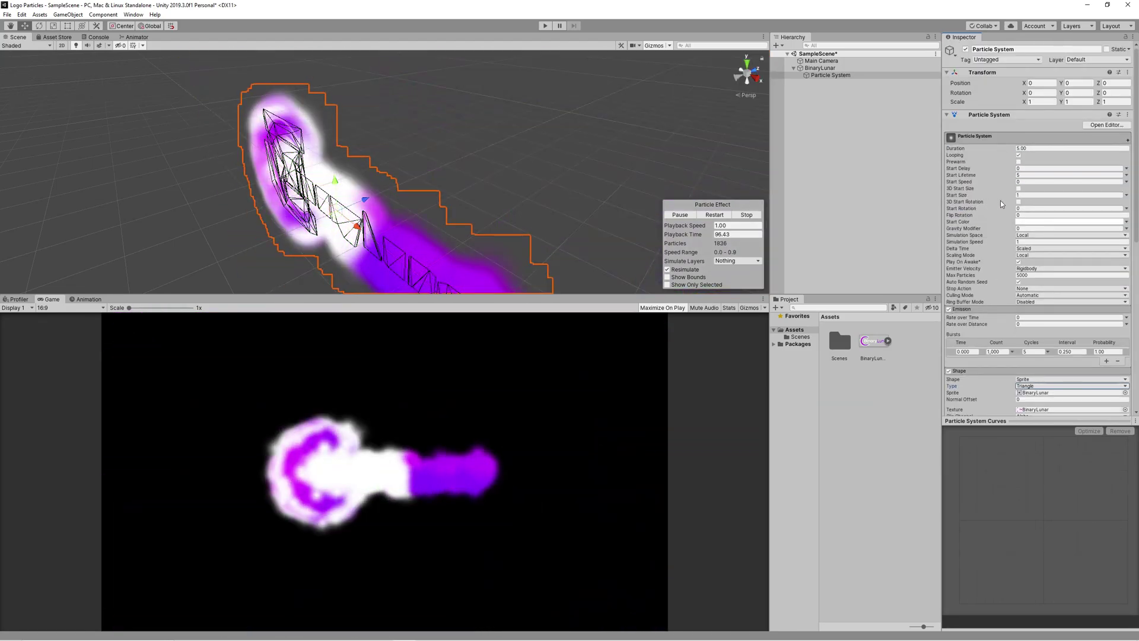
left_click(1127, 195)
left_click(1076, 223)
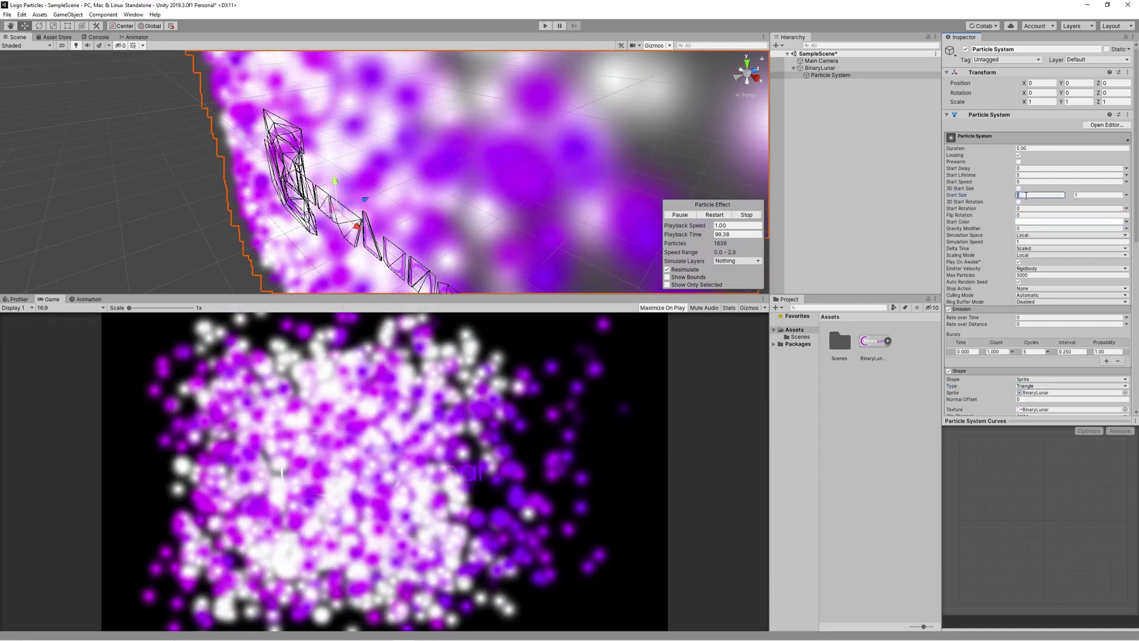
left_click(1026, 196)
type("0.1")
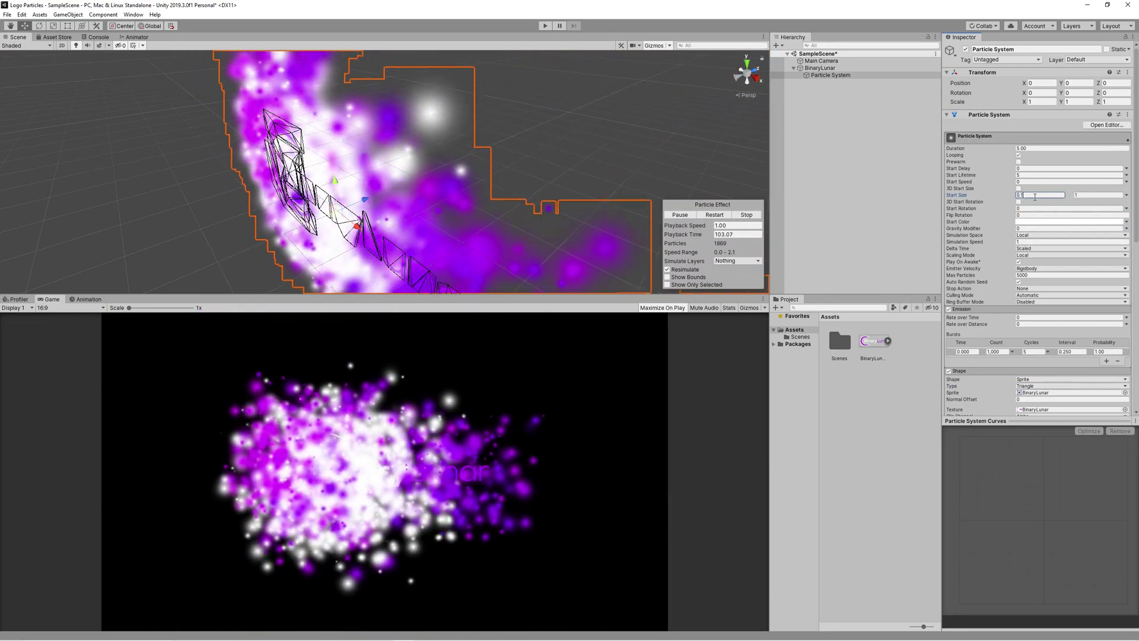
key("BackSpace")
type("05")
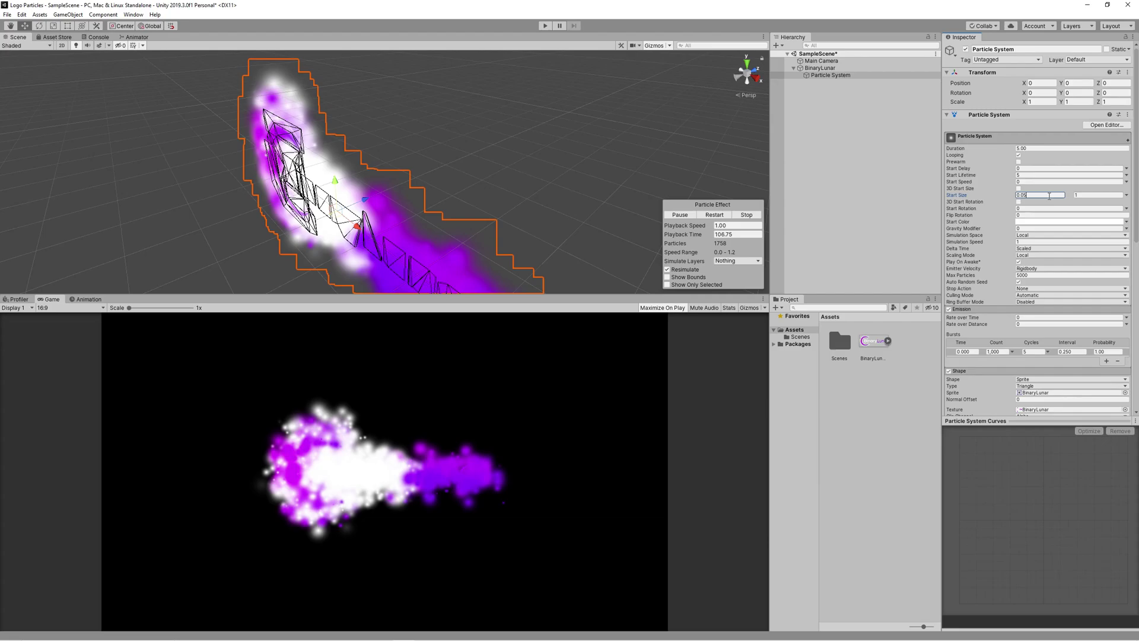
left_click(1083, 195)
type("0.1")
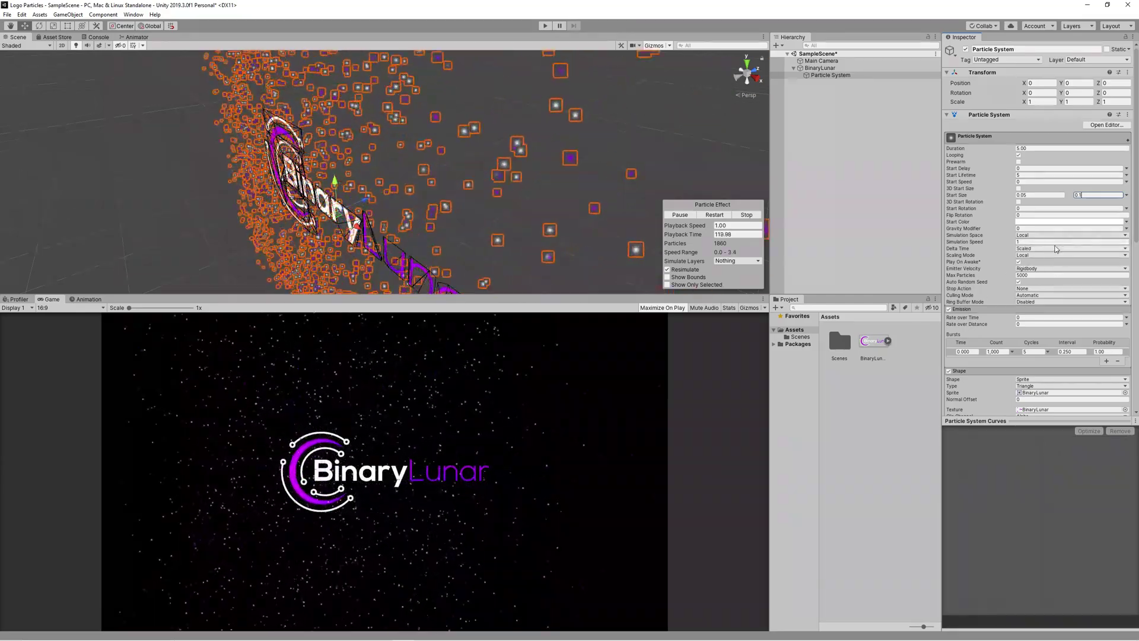
Try a smaller Start Size range for the particles, from 0.01 to 0.05
left_click(1029, 195)
type("0.01")
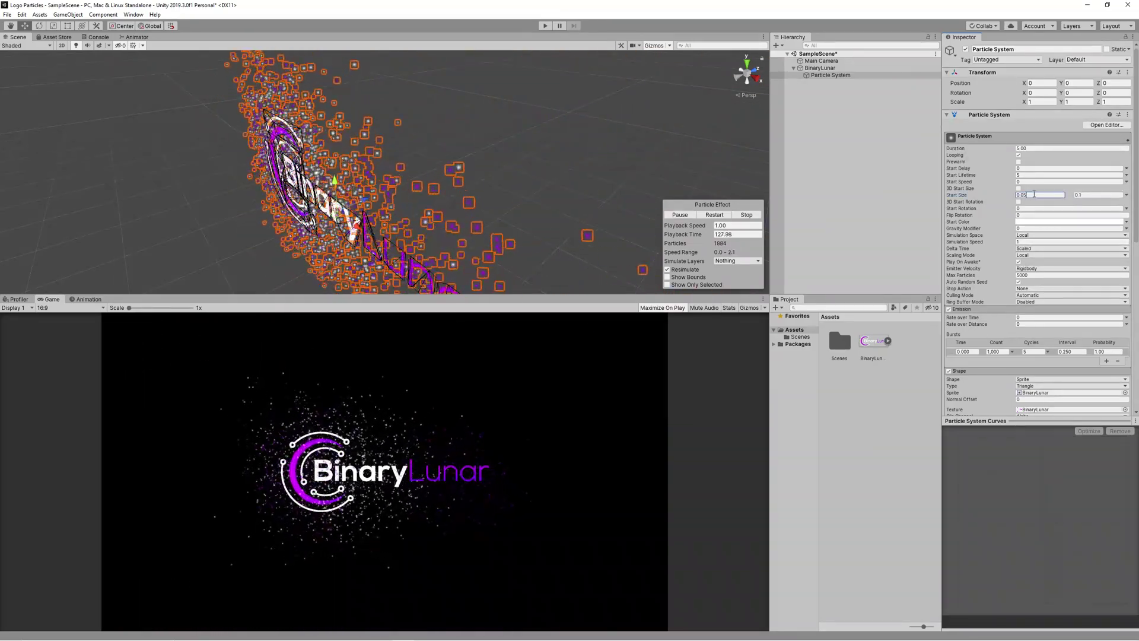
left_click(1090, 194)
type("0.0")
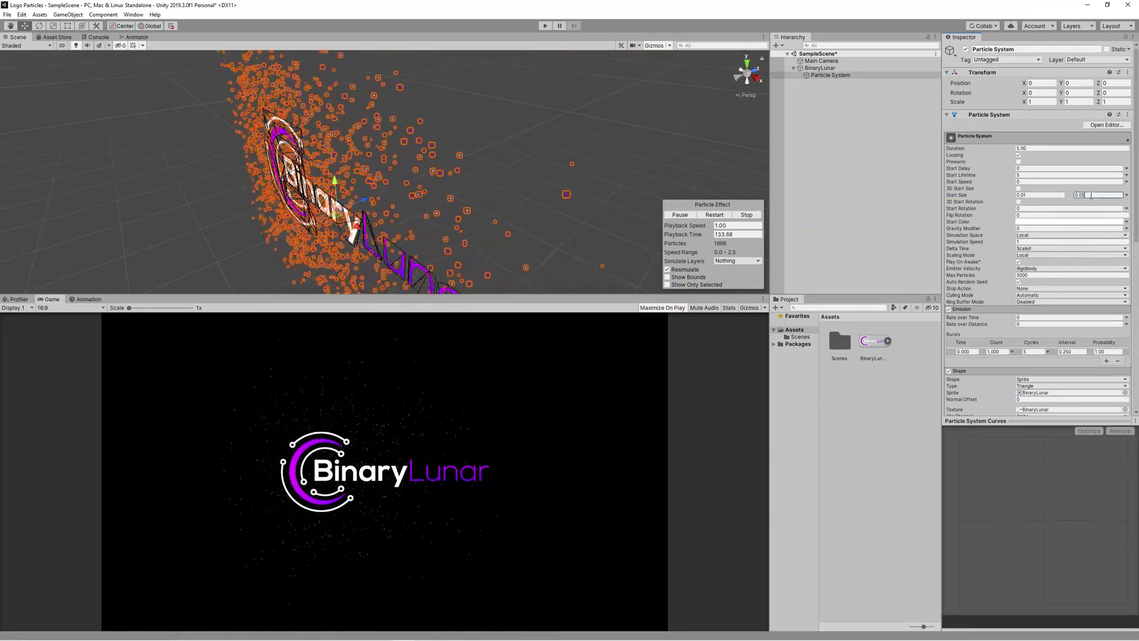
type("5")
Enable Size over Lifetime and apply the linear descending curve preset so the particles shrink from full size to zero
scroll(1107, 271, "down", 8)
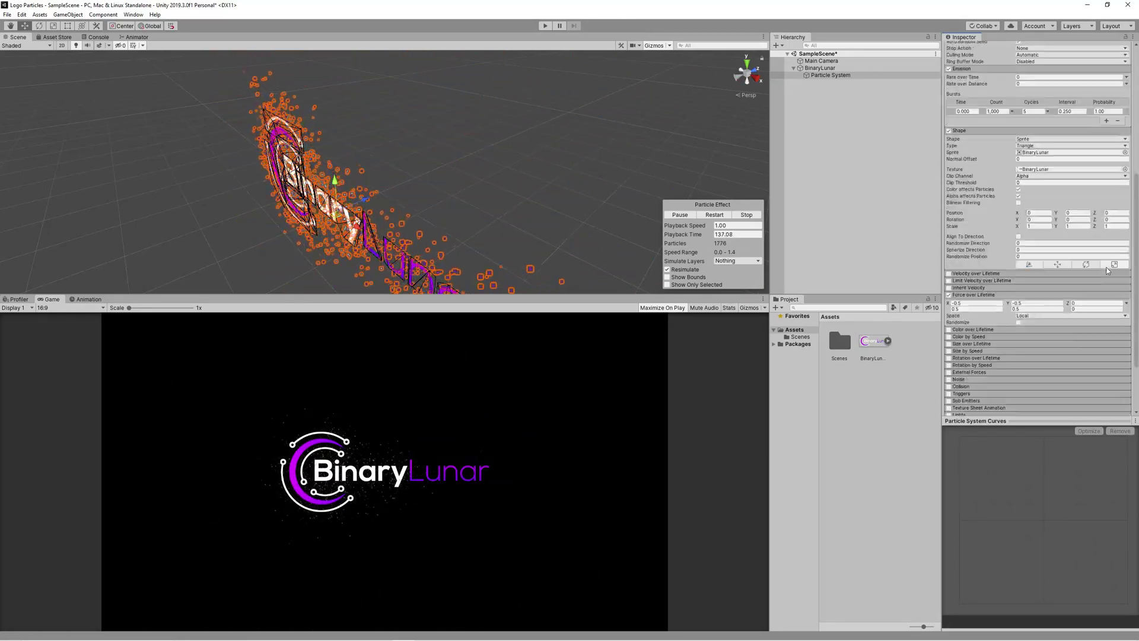
scroll(1107, 270, "down", 3)
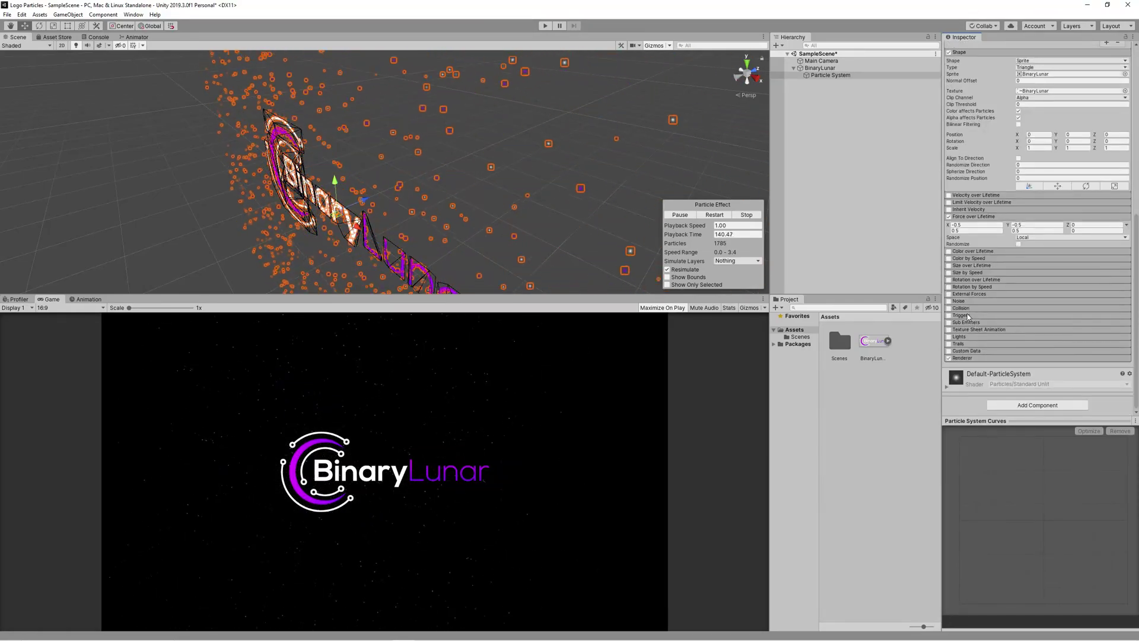
left_click(949, 265)
left_click(973, 265)
left_click(1068, 280)
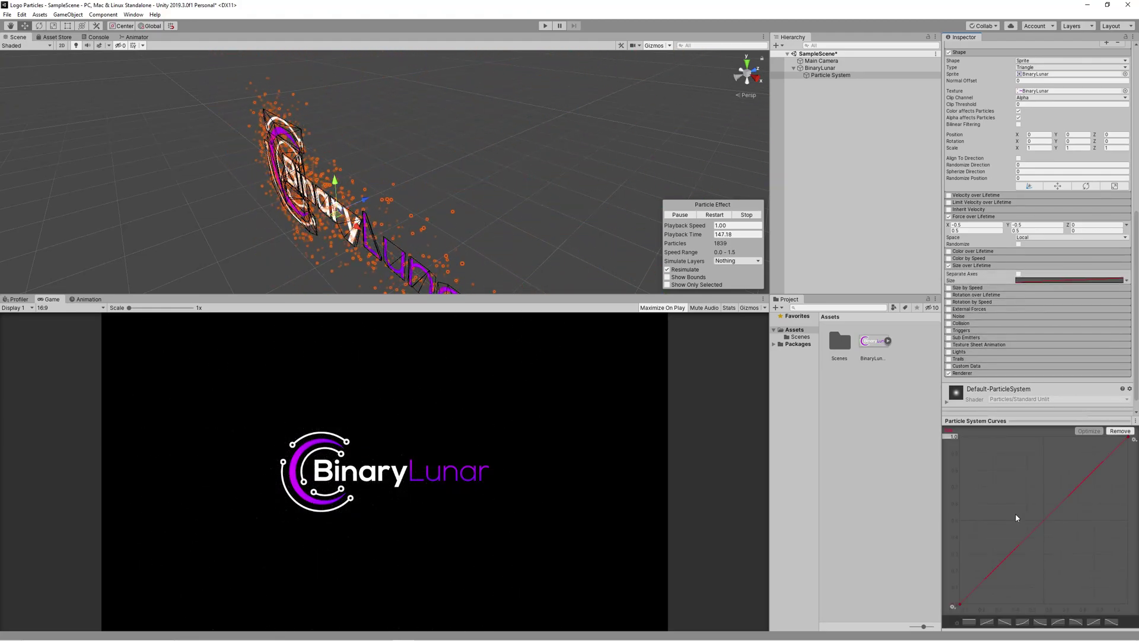
left_click(1004, 622)
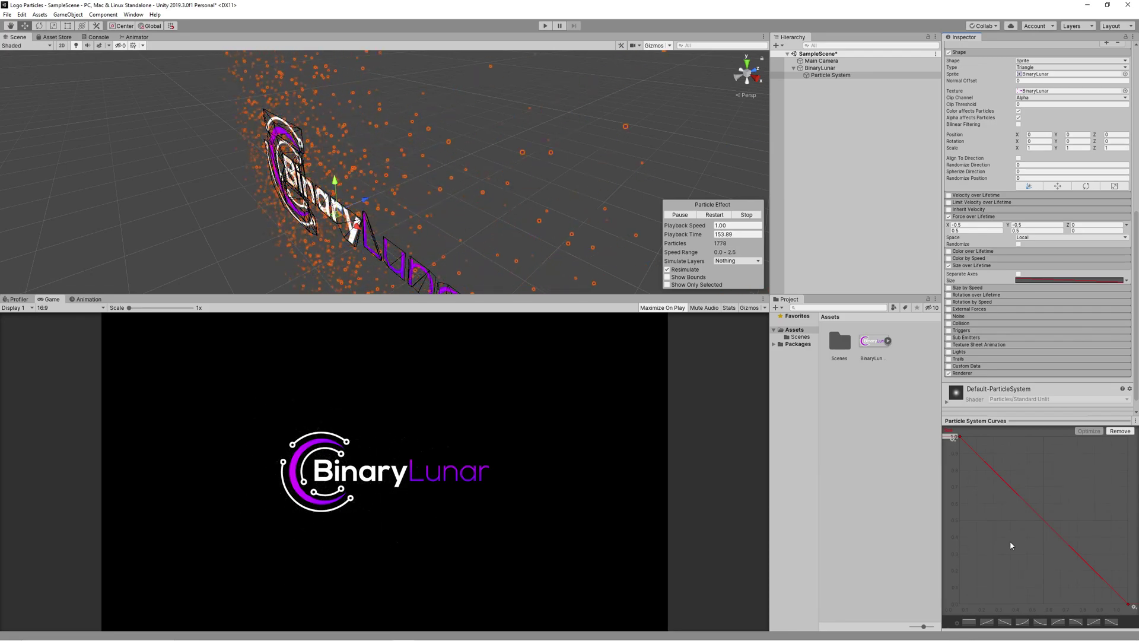
Enable the Noise module on the Particle System and expand its settings
scroll(1008, 267, "down", 1)
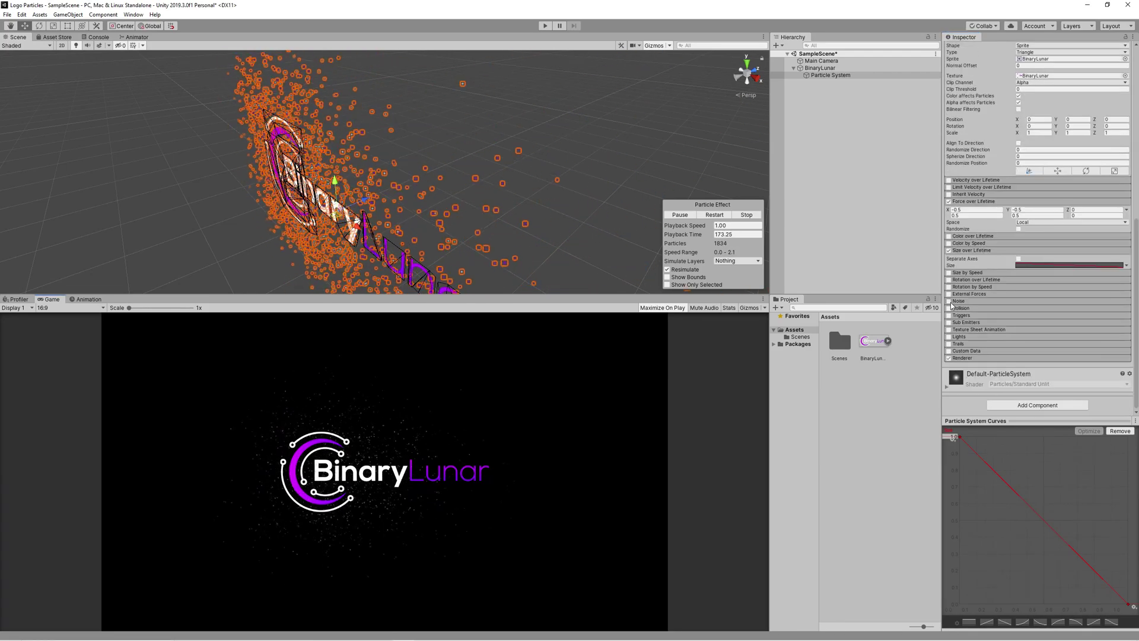
left_click(949, 301)
left_click(968, 301)
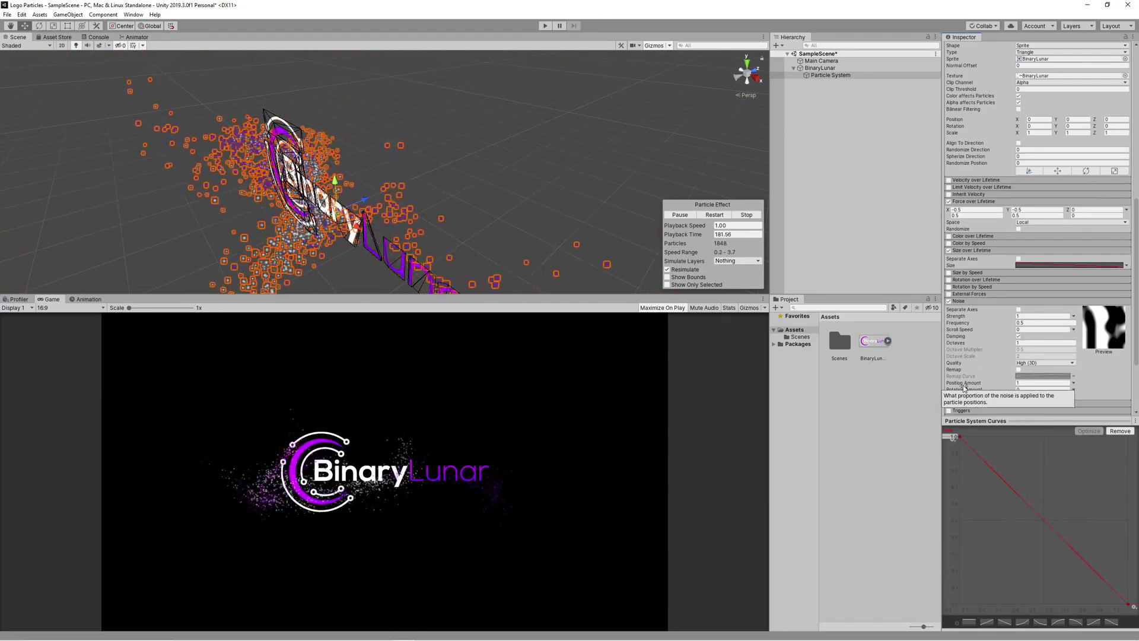
Create a new animation clip named LogoFade for the BinaryLunar object in the Assets folder
left_click(846, 193)
left_click(831, 69)
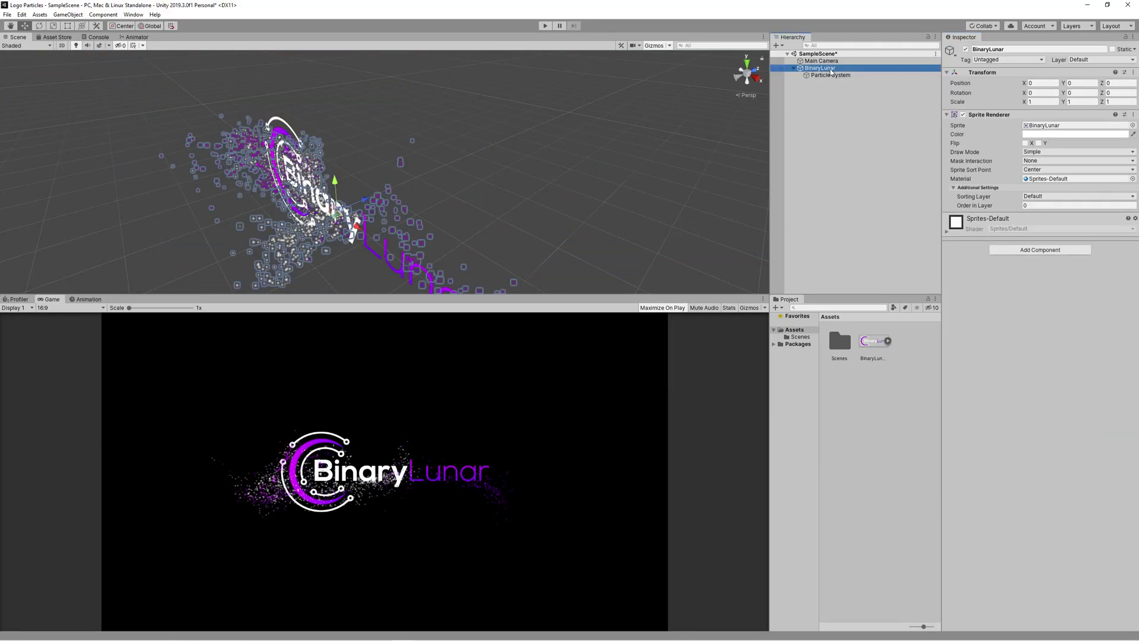
left_click(89, 299)
left_click(478, 483)
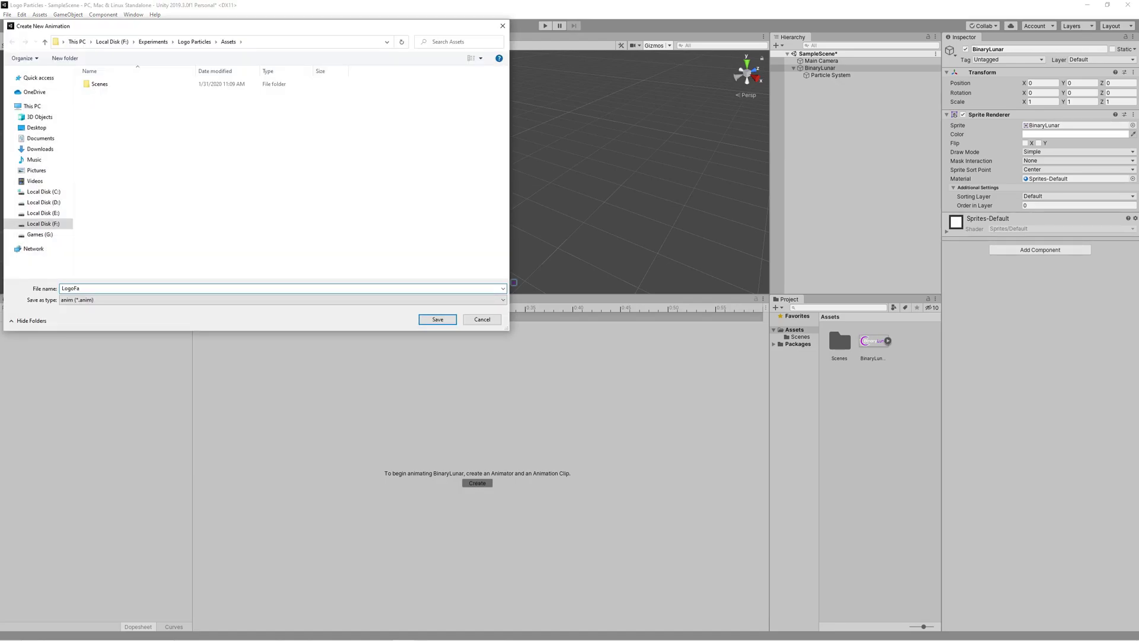
key("Return")
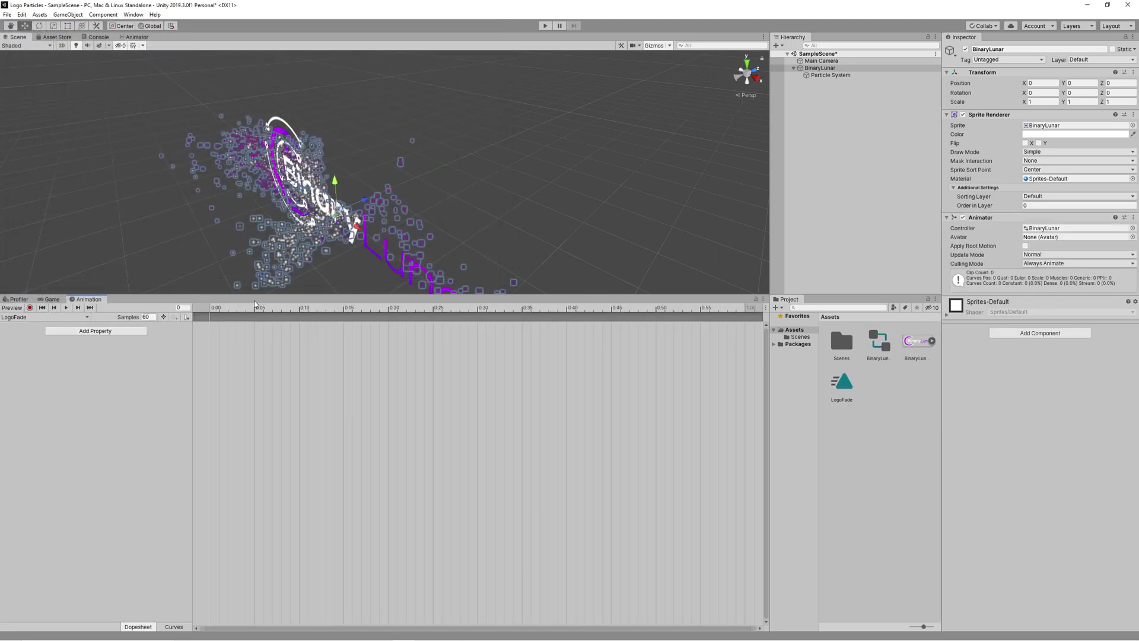
Start recording the LogoFade animation and key the Particle System object as inactive at frame 0
left_click(215, 309)
left_click(29, 308)
left_click(830, 76)
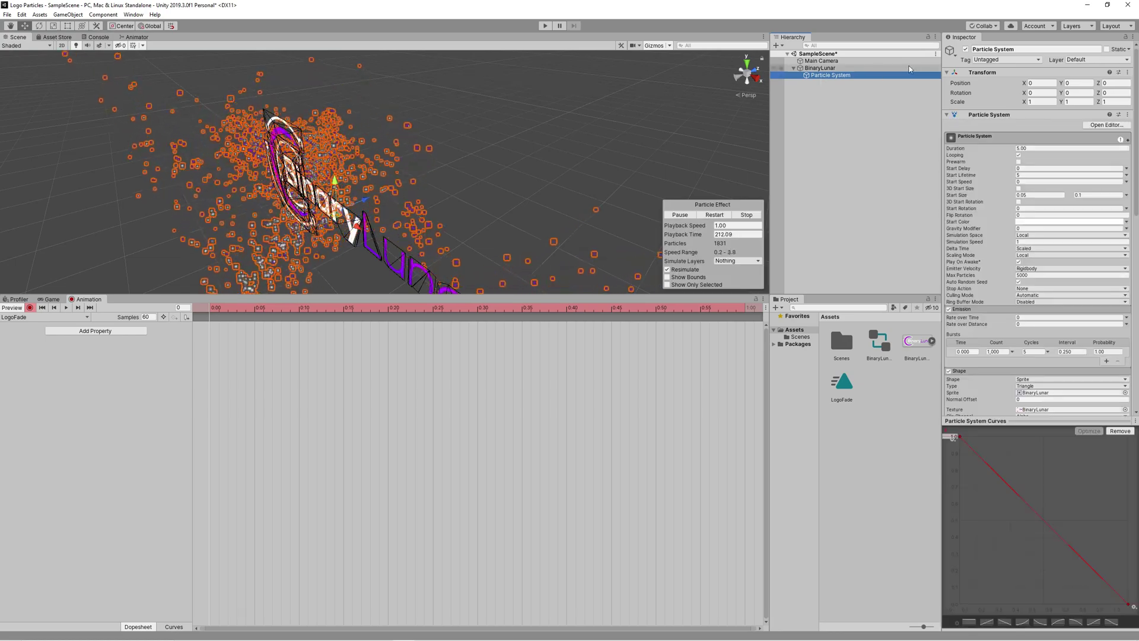
left_click(965, 49)
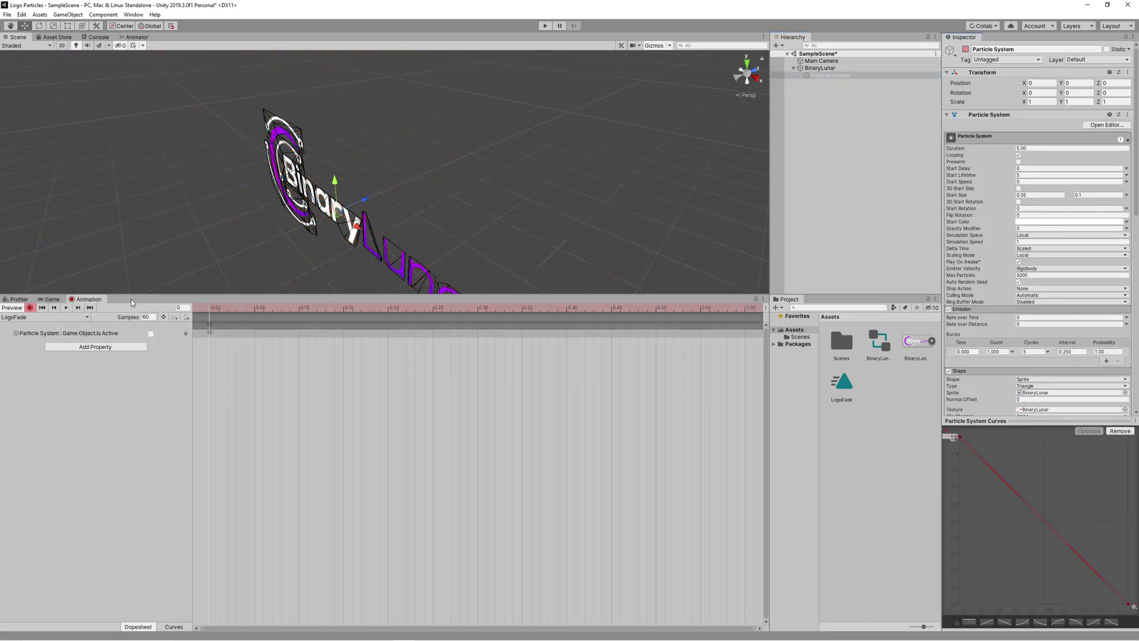
Key the Particle System object as active at frame 61 of the LogoFade animation
left_click_drag(271, 307, 361, 307)
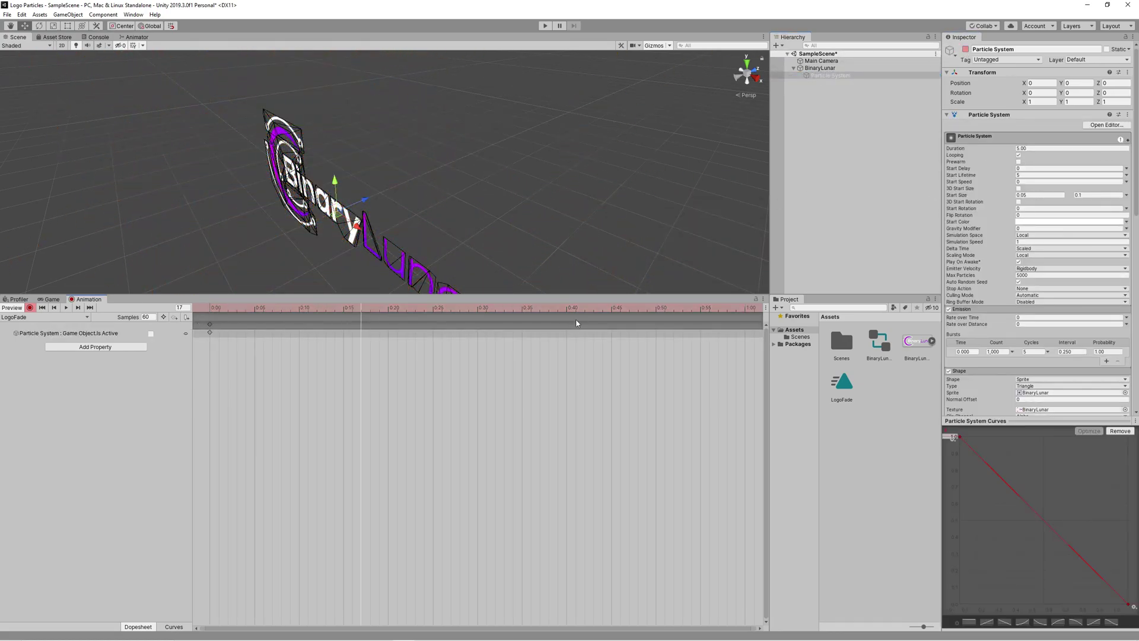
scroll(621, 363, "down", 6)
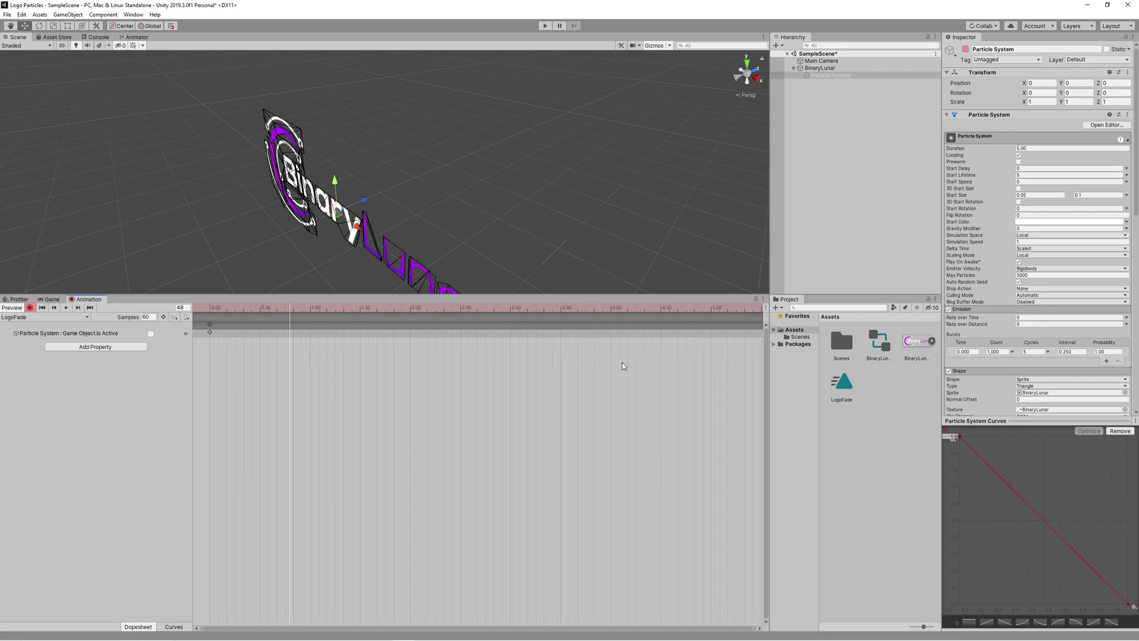
scroll(622, 366, "down", 3)
left_click(711, 308)
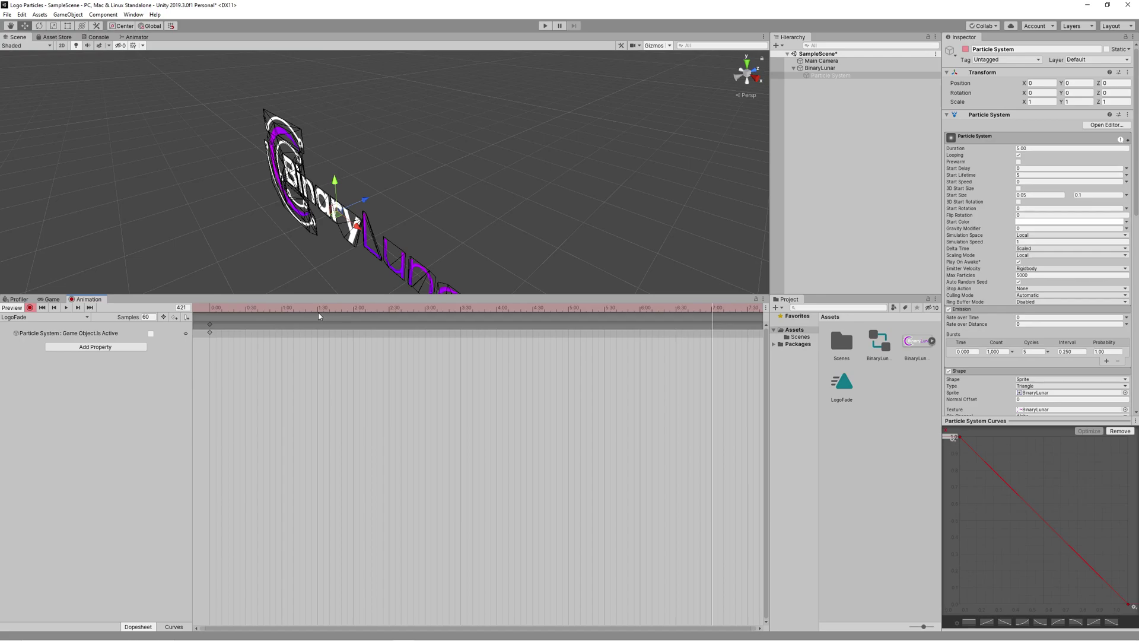
left_click(283, 308)
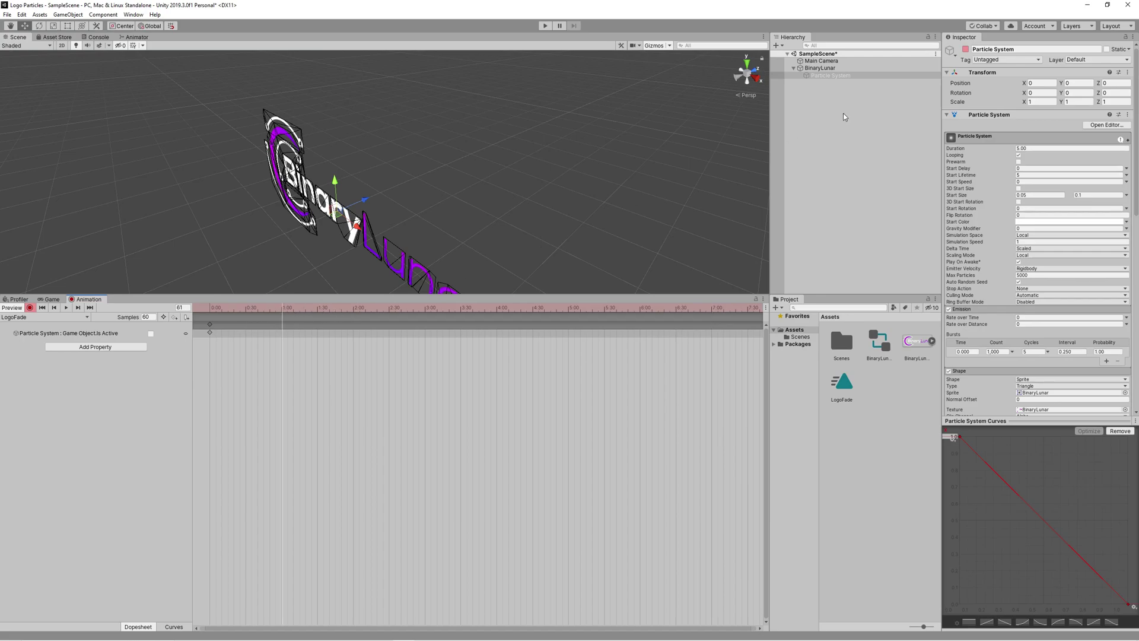
left_click(966, 49)
Key the Particle System as inactive just before the seven-second mark, and as active at frame 423
left_click_drag(291, 308, 715, 313)
left_click(965, 49)
left_click(713, 330)
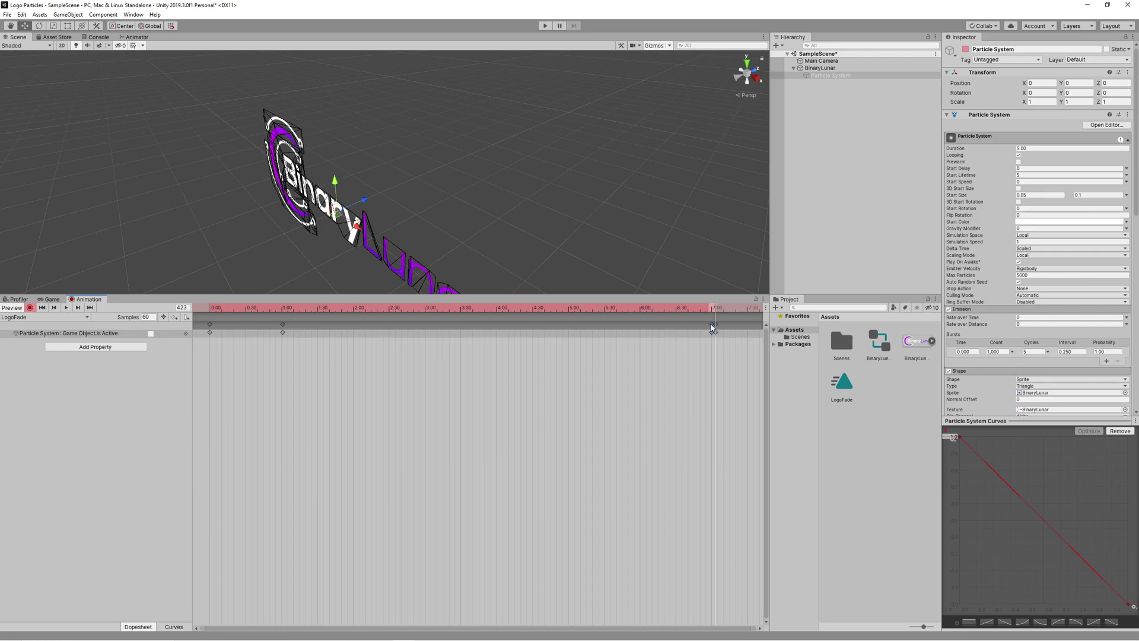
left_click(151, 333)
left_click(697, 356)
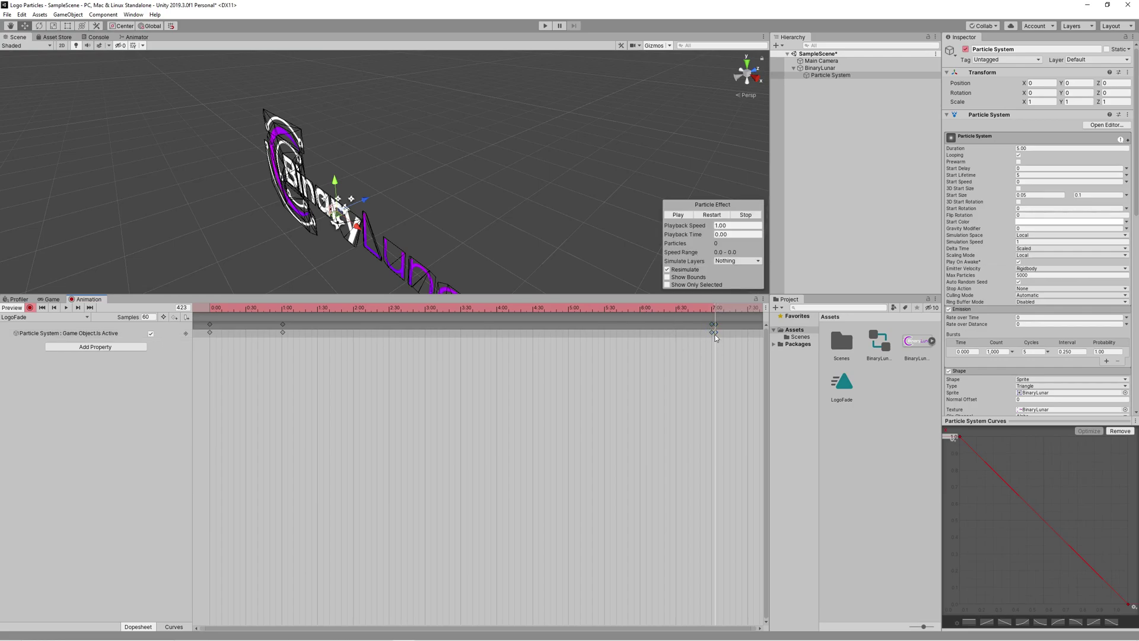
Play the scene to preview the logo with its timed particles, and stop playback
left_click_drag(709, 323, 225, 323)
key("ctrl+p")
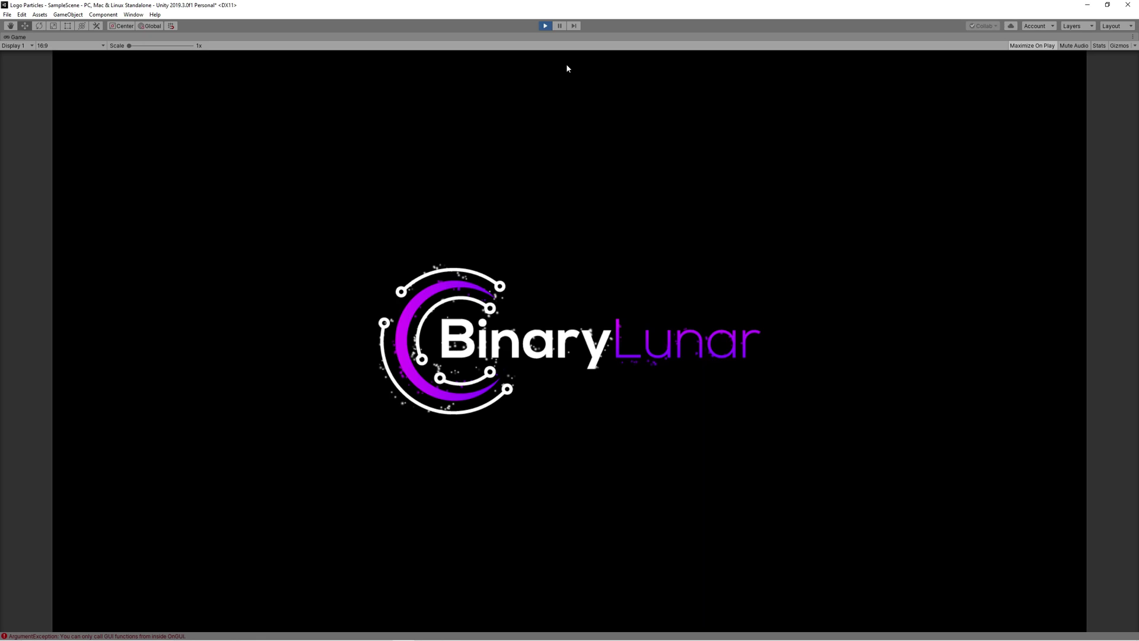
left_click(544, 26)
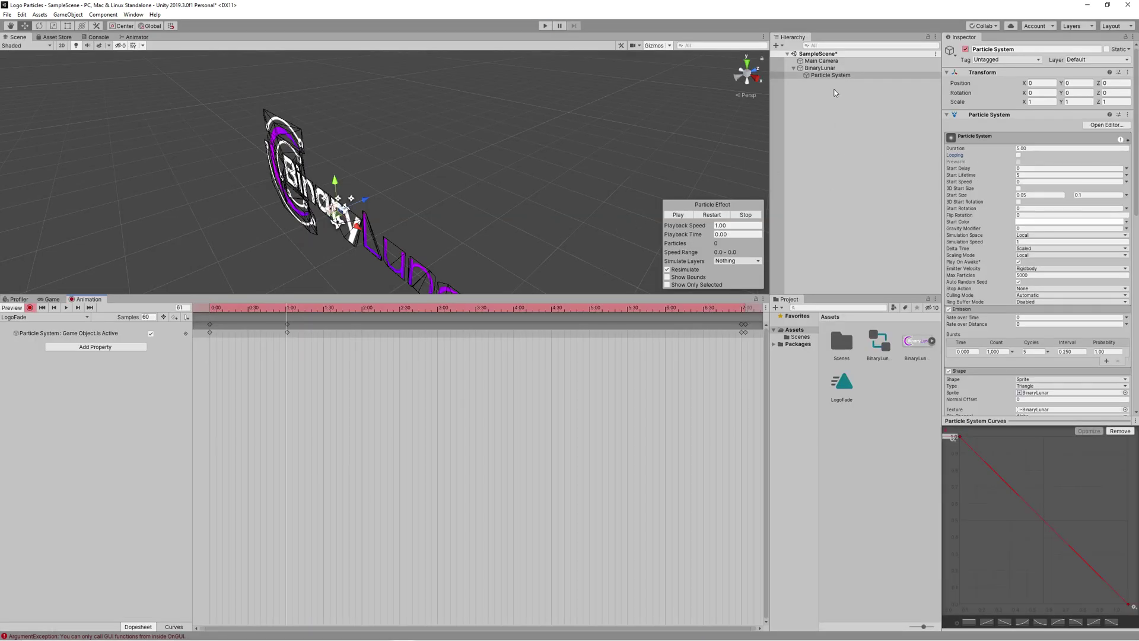
Key the BinaryLunar sprite's color alpha at 0 at frame 0 of the LogoFade animation
left_click(820, 67)
left_click(1076, 134)
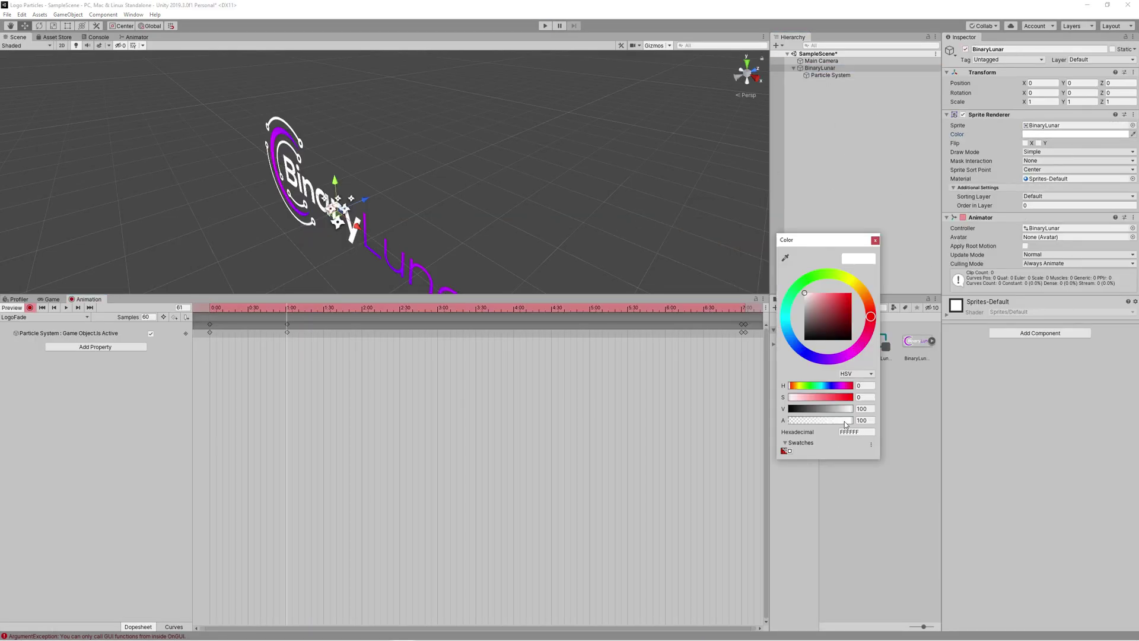
left_click(356, 405)
left_click(206, 309)
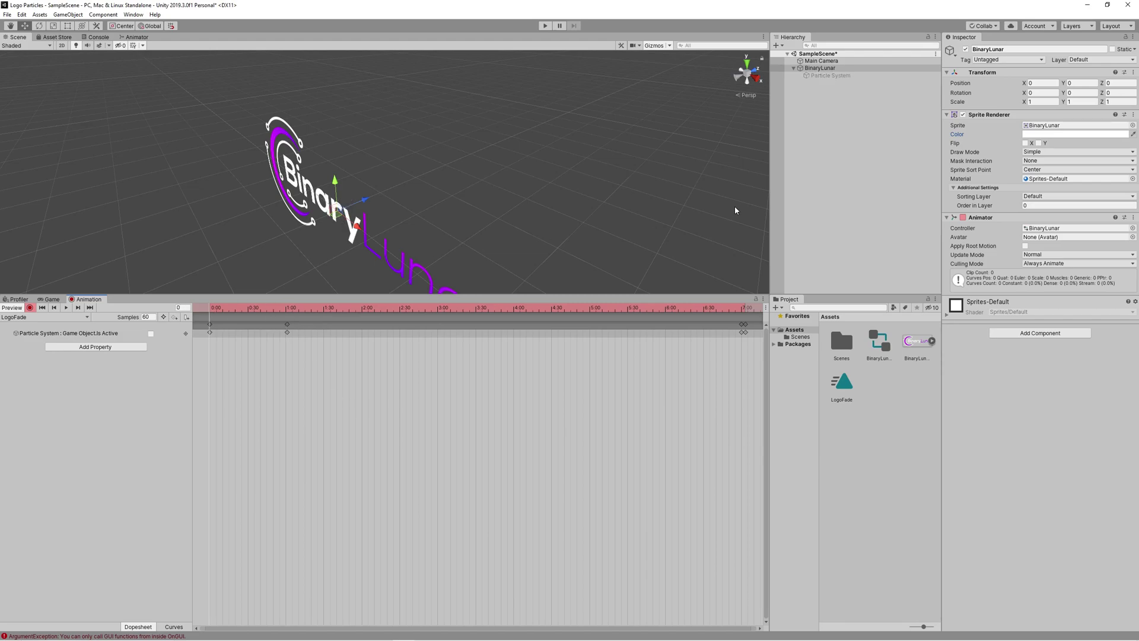
left_click(1076, 135)
left_click_drag(853, 424, 789, 420)
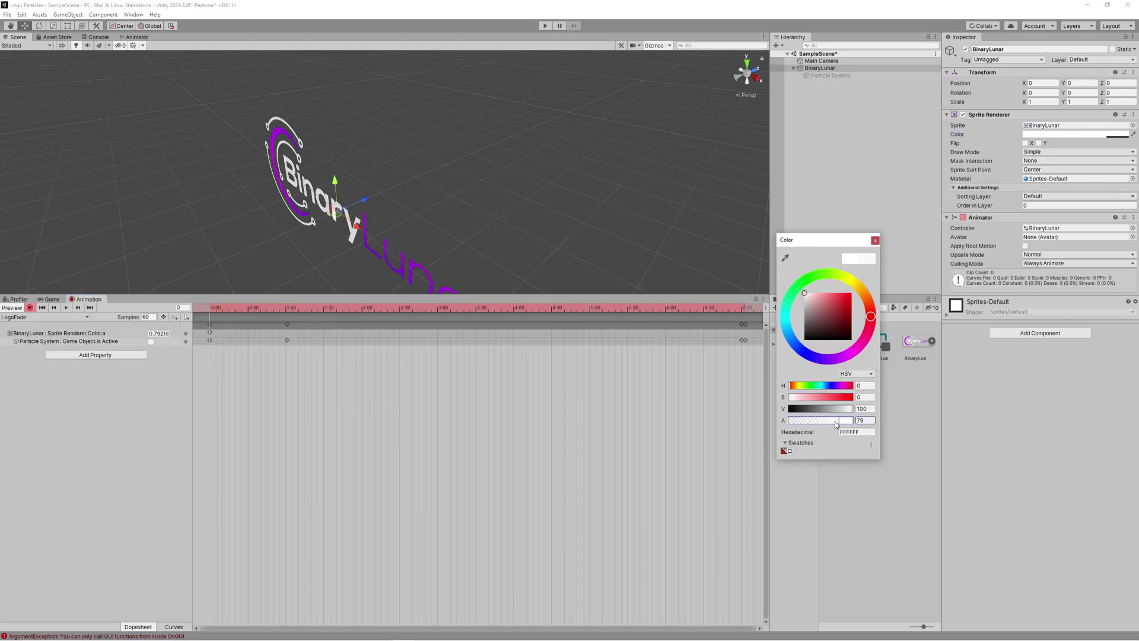
Key the BinaryLunar sprite's alpha at 100 at frame 31 and paste that keyframe at frame 61
left_click(273, 308)
left_click_drag(272, 309, 250, 309)
left_click(1076, 134)
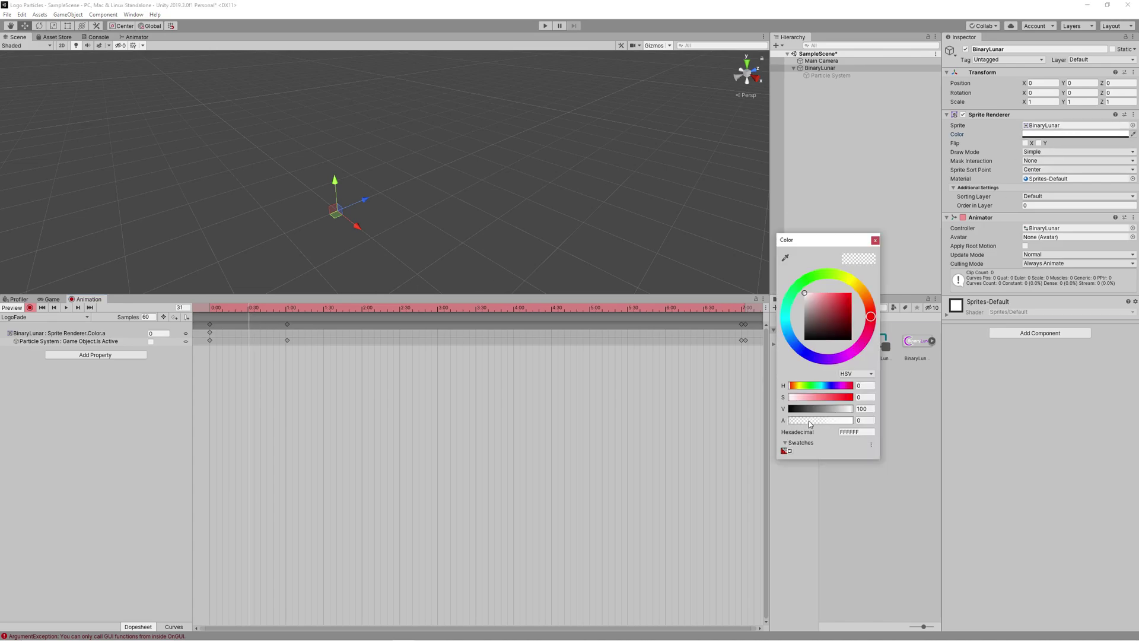
left_click_drag(794, 425, 854, 425)
left_click(747, 279)
left_click_drag(251, 309, 287, 311)
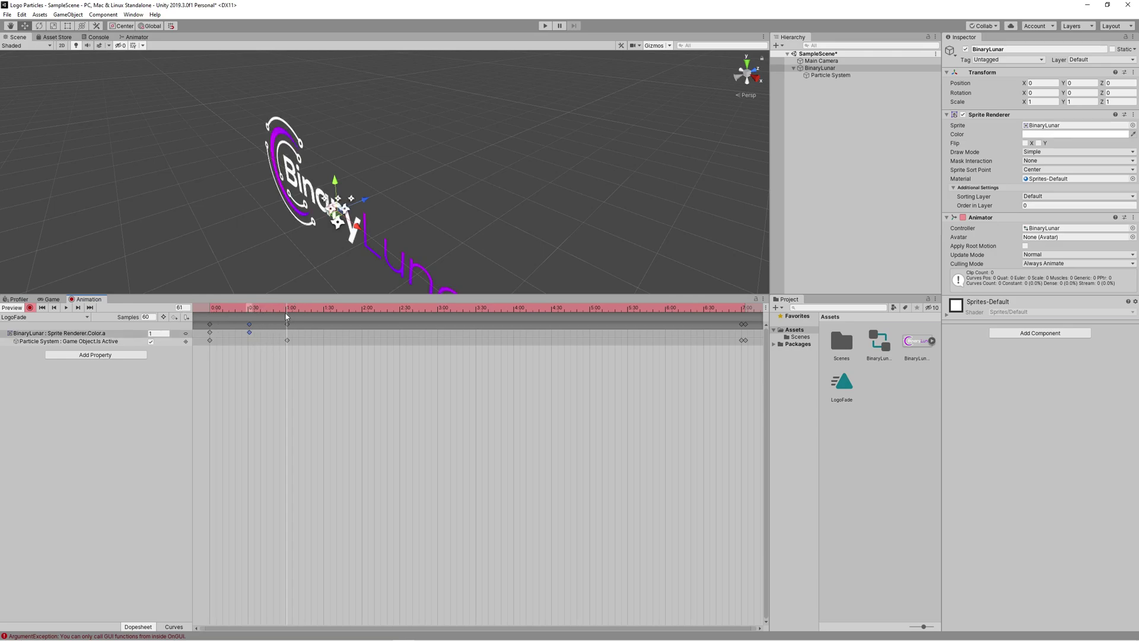
key("ctrl+v")
Key the BinaryLunar sprite's color alpha at 0 at frame 301 and play the scene to preview the fade
left_click_drag(302, 309, 628, 313)
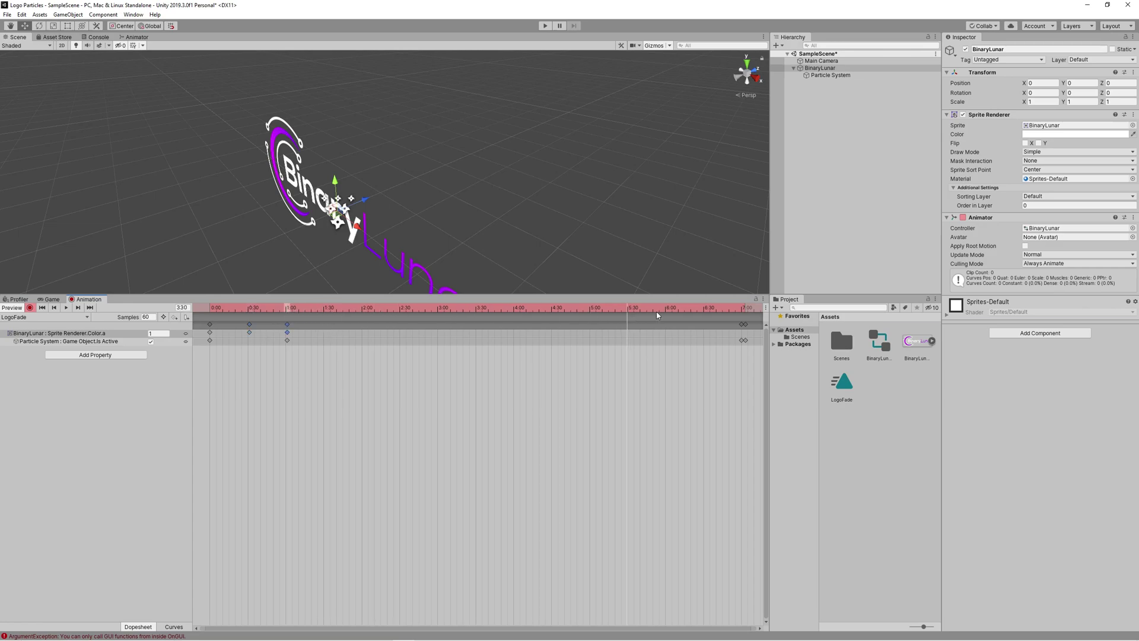
left_click(591, 309)
left_click(1074, 134)
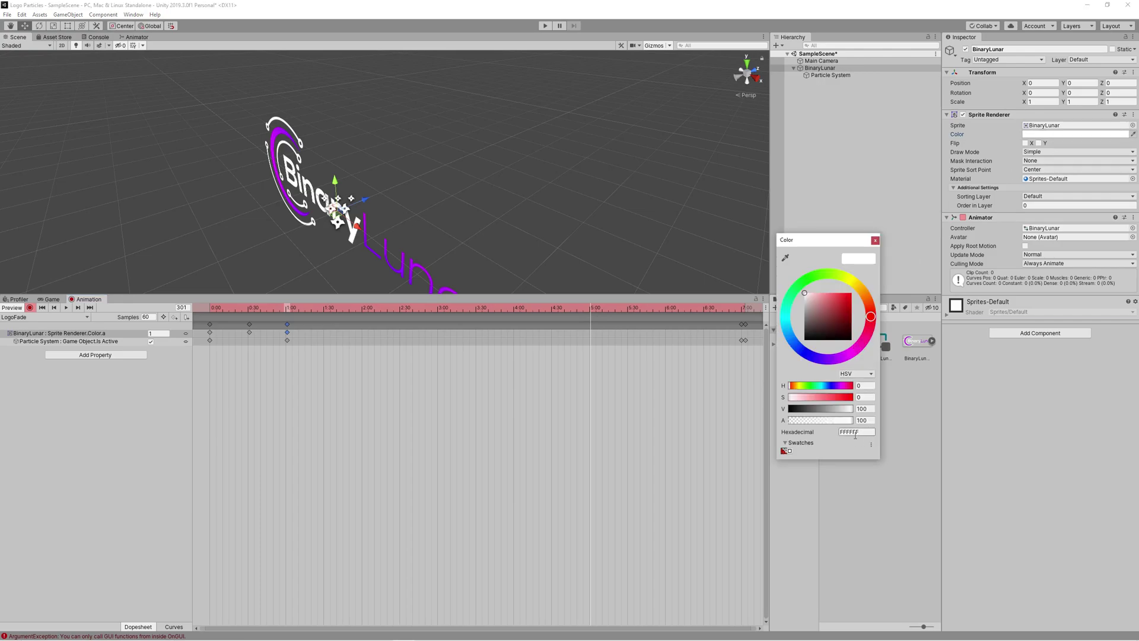
left_click(816, 420)
left_click_drag(816, 425, 788, 420)
left_click(875, 240)
left_click(544, 26)
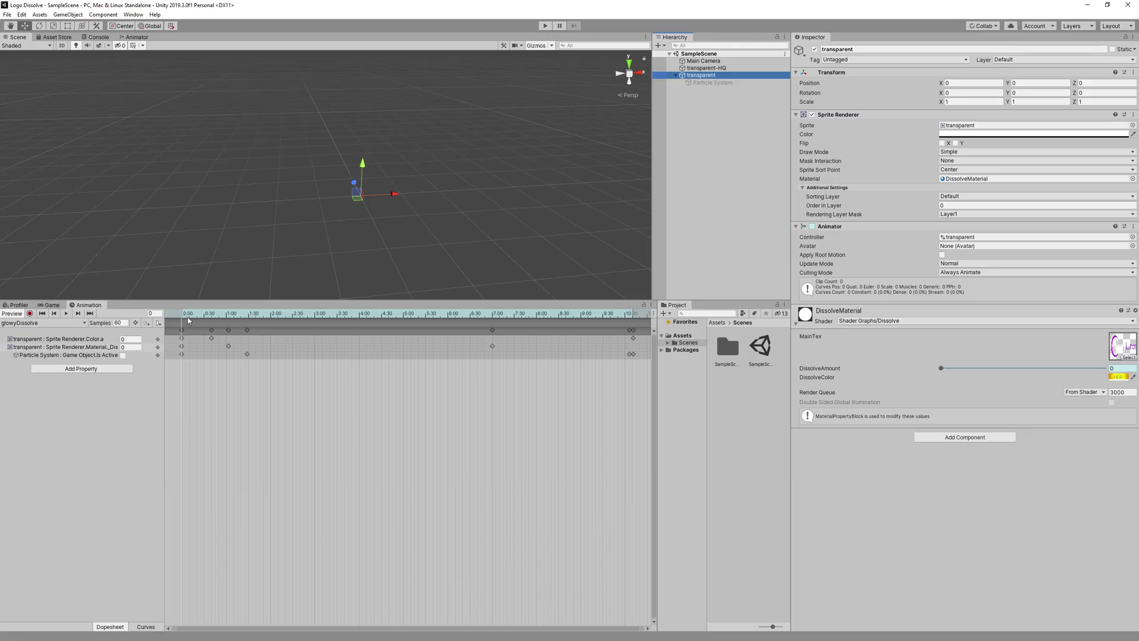
In the Logo Dissolve project, scrub the glowyDissolve animation to frames 89, 63 and 422 to examine its particle activation and DissolveAmount keyframes
left_click_drag(183, 315, 248, 315)
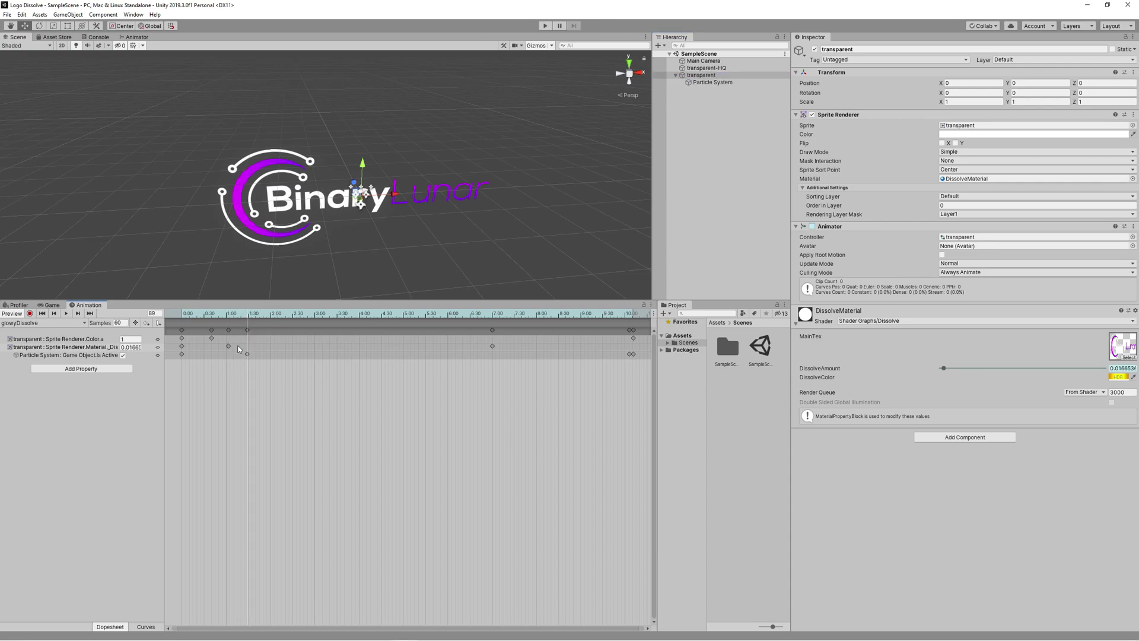
left_click_drag(248, 321, 230, 326)
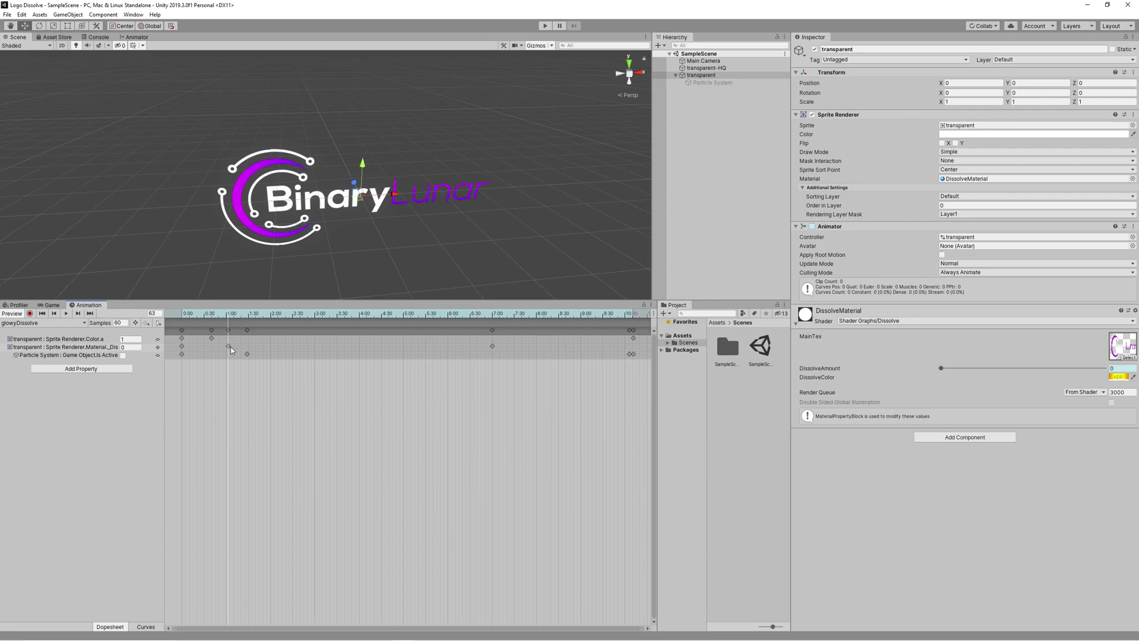
left_click(229, 346)
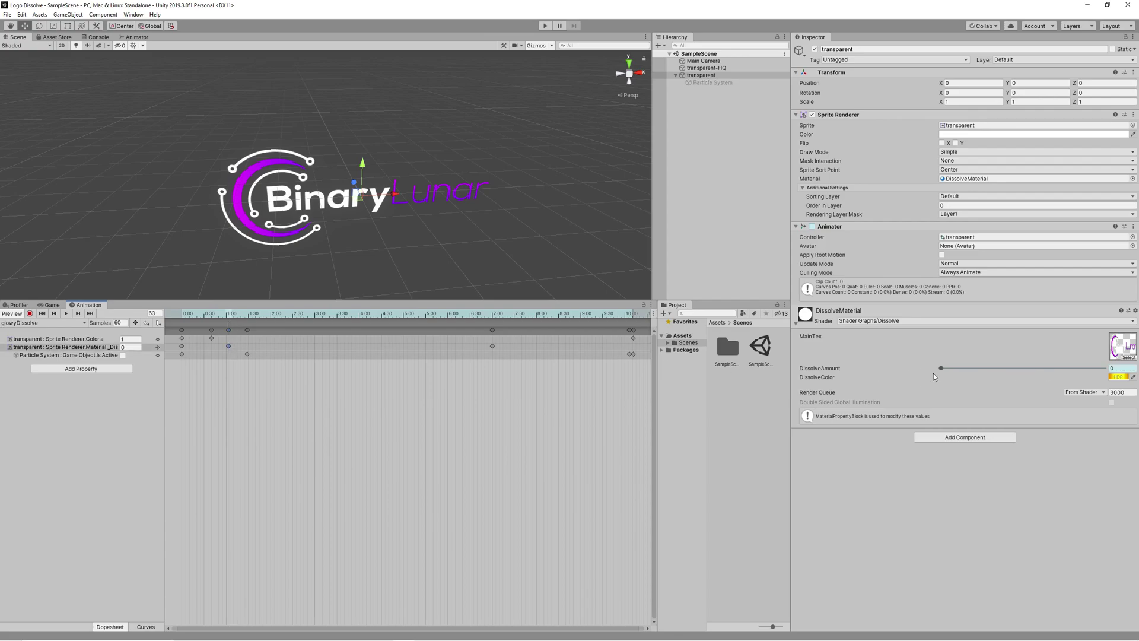
mouse_move(942, 369)
left_mouse_down()
mouse_move(1106, 373)
mouse_move(954, 371)
left_mouse_up()
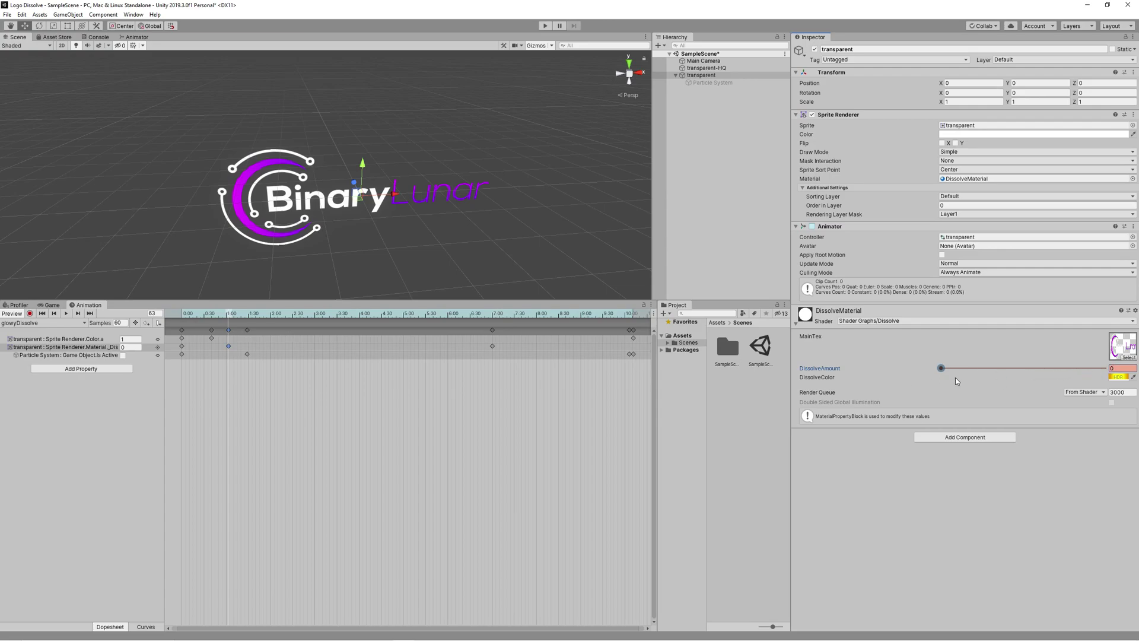
left_click_drag(233, 320, 495, 323)
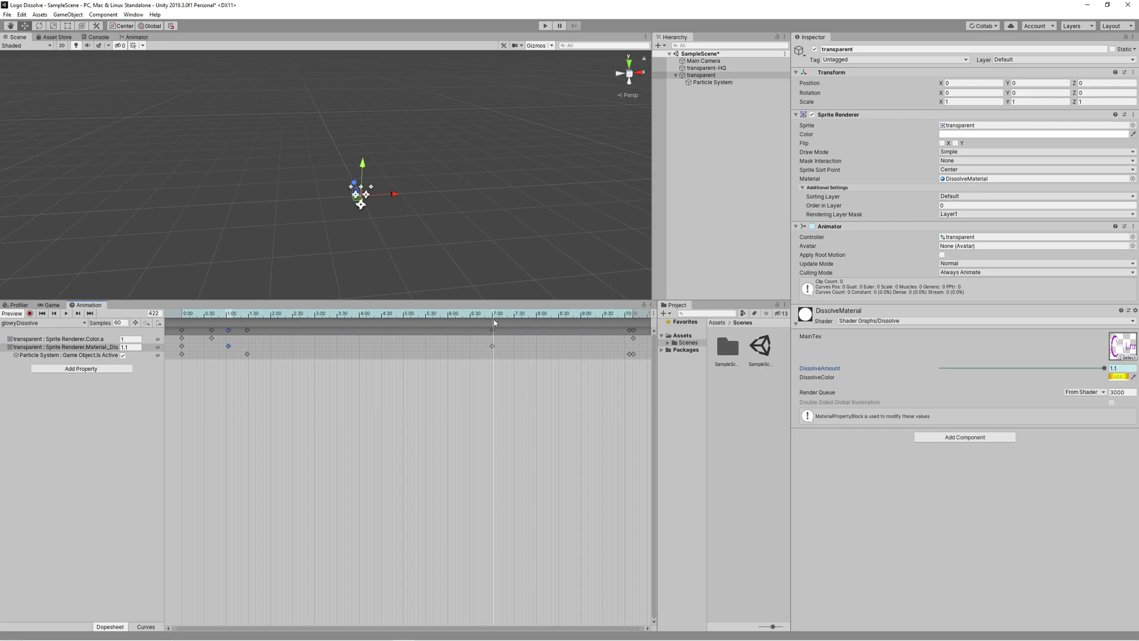